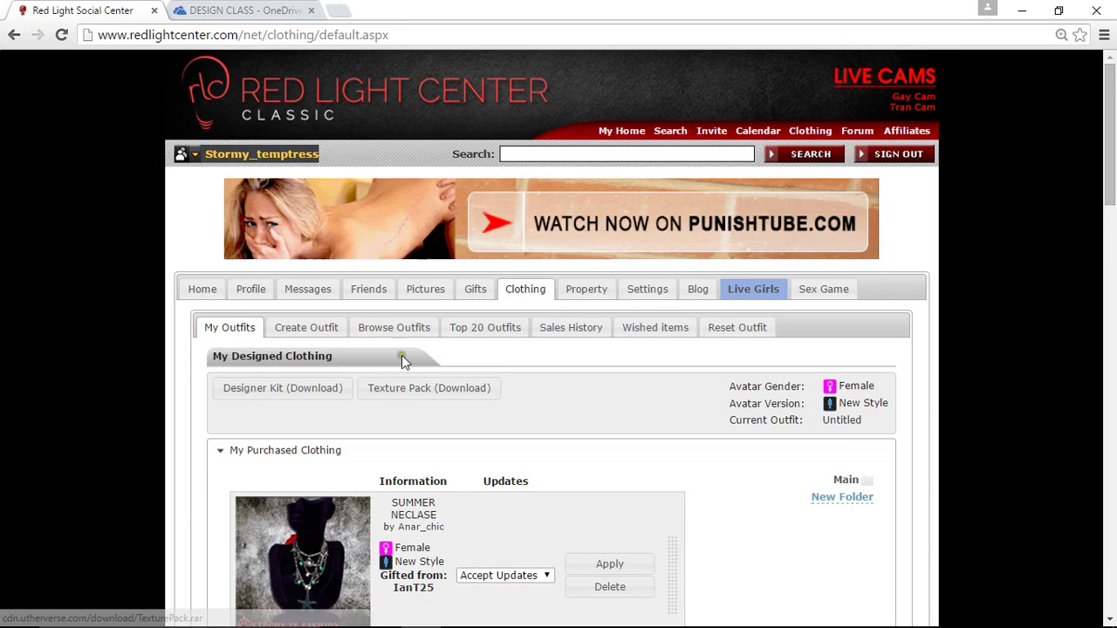
# Open the MATextures folder in TexturePack on Expansion Drive (E:) in a maximized File Explorer.
pyautogui.moveTo(292, 615)
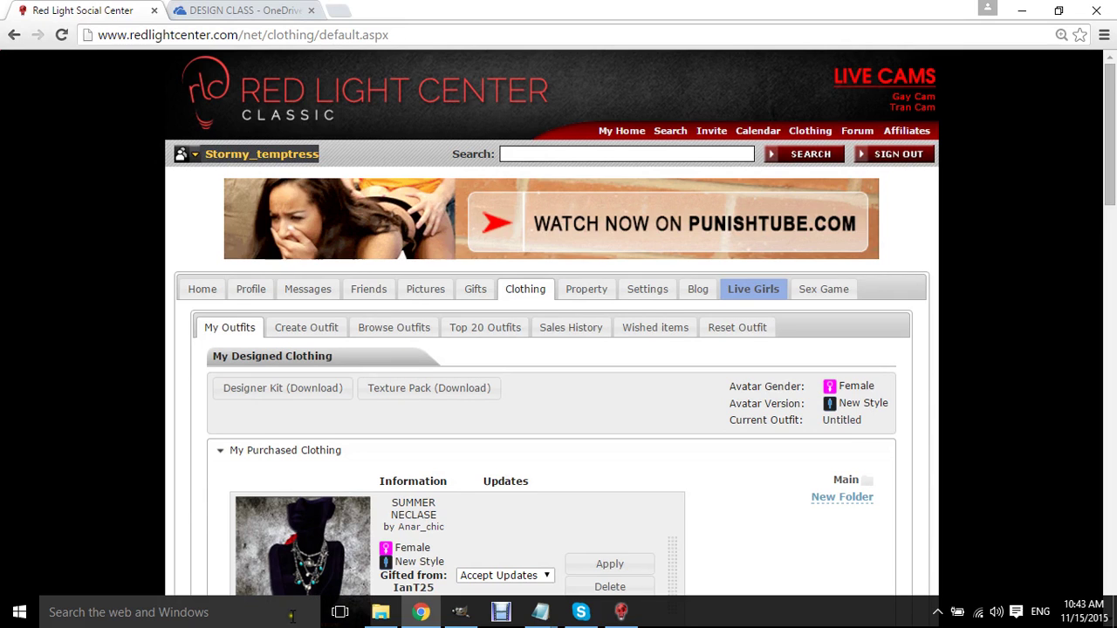
pyautogui.click(380, 613)
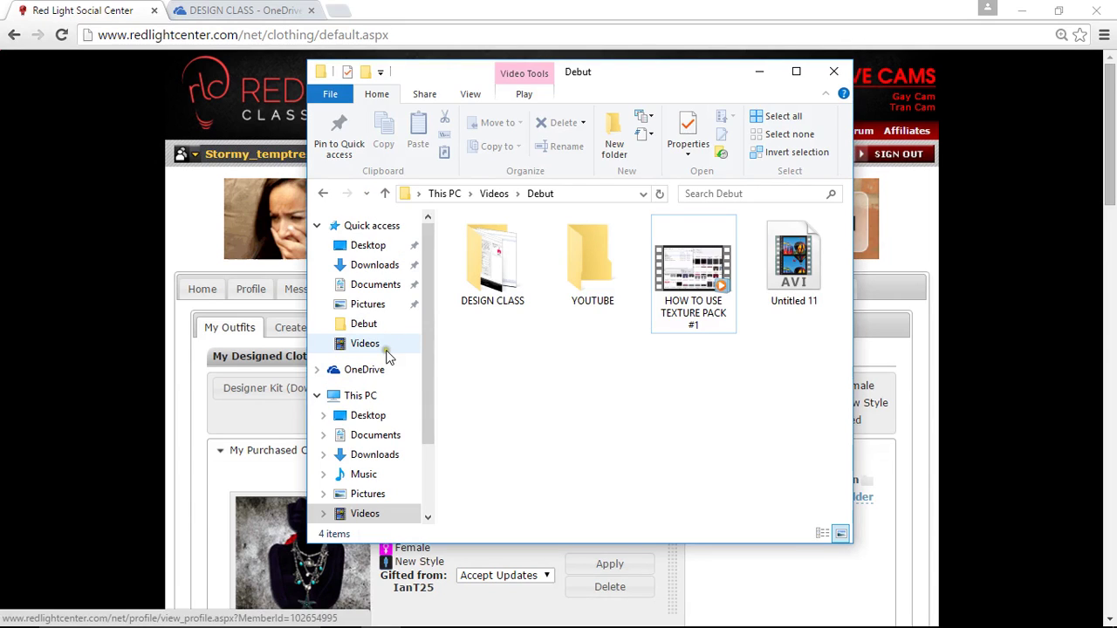
pyautogui.scroll(-1, 371, 441)
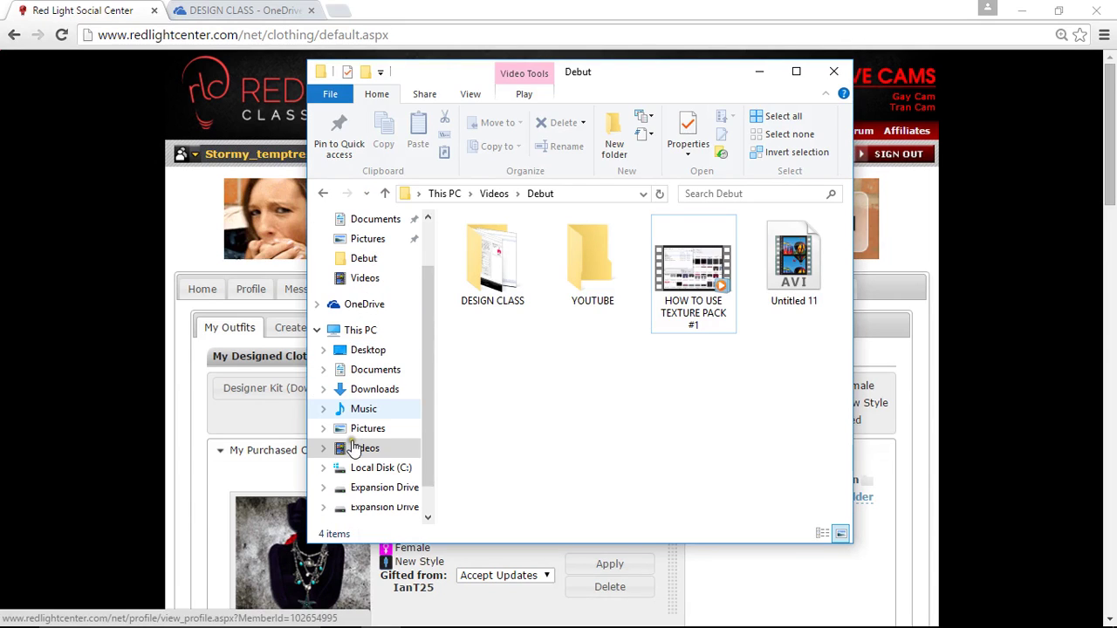
pyautogui.click(385, 489)
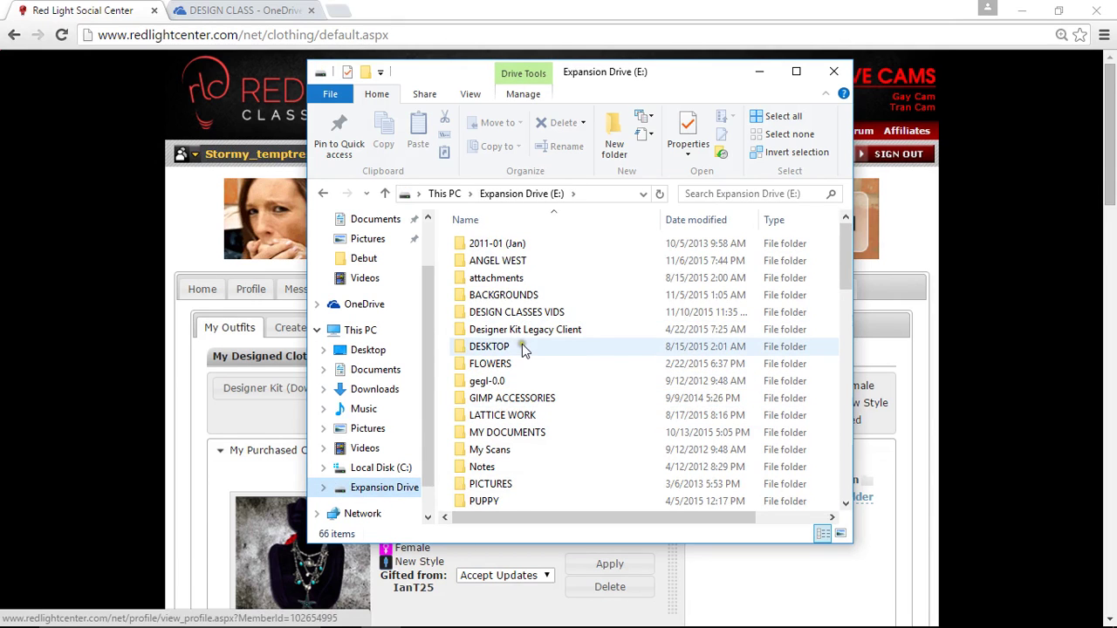
pyautogui.scroll(-5, 523, 348)
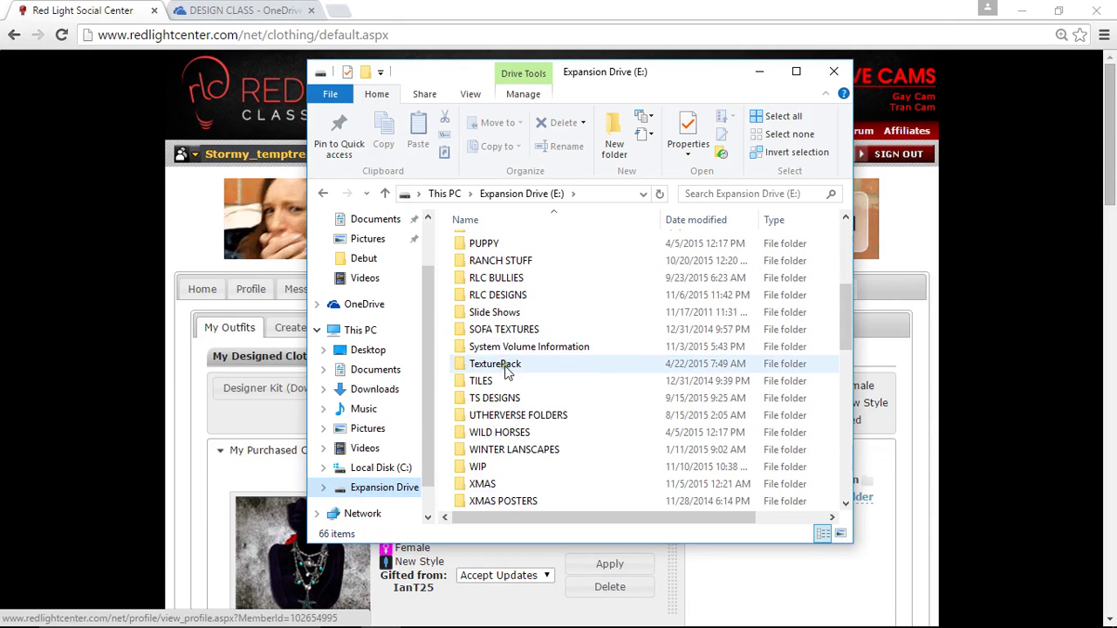
pyautogui.doubleClick(510, 371)
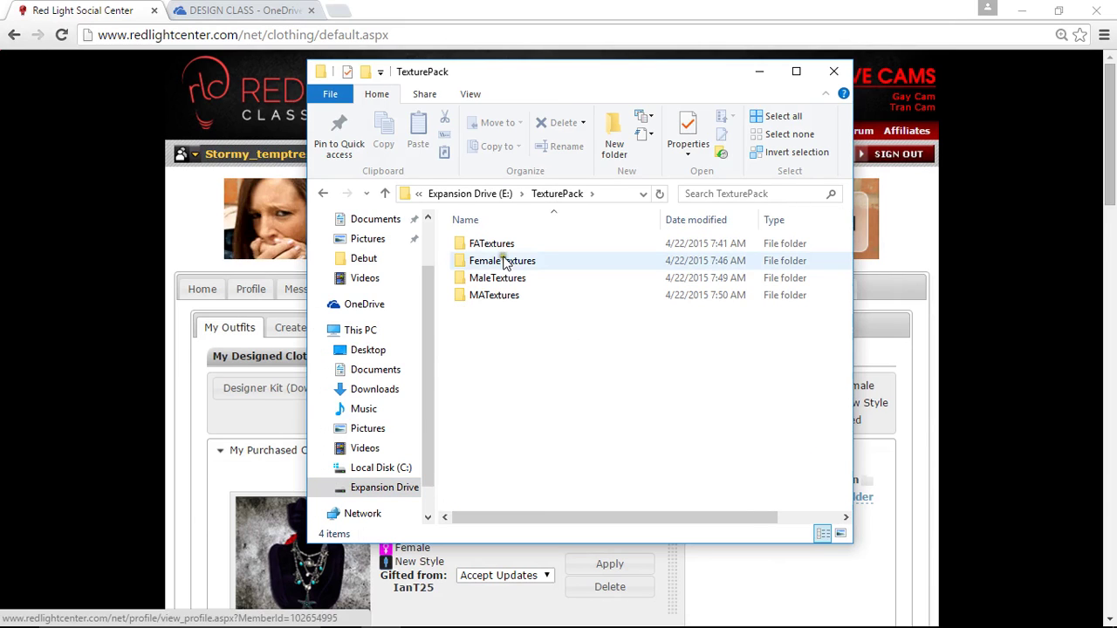
pyautogui.doubleClick(479, 298)
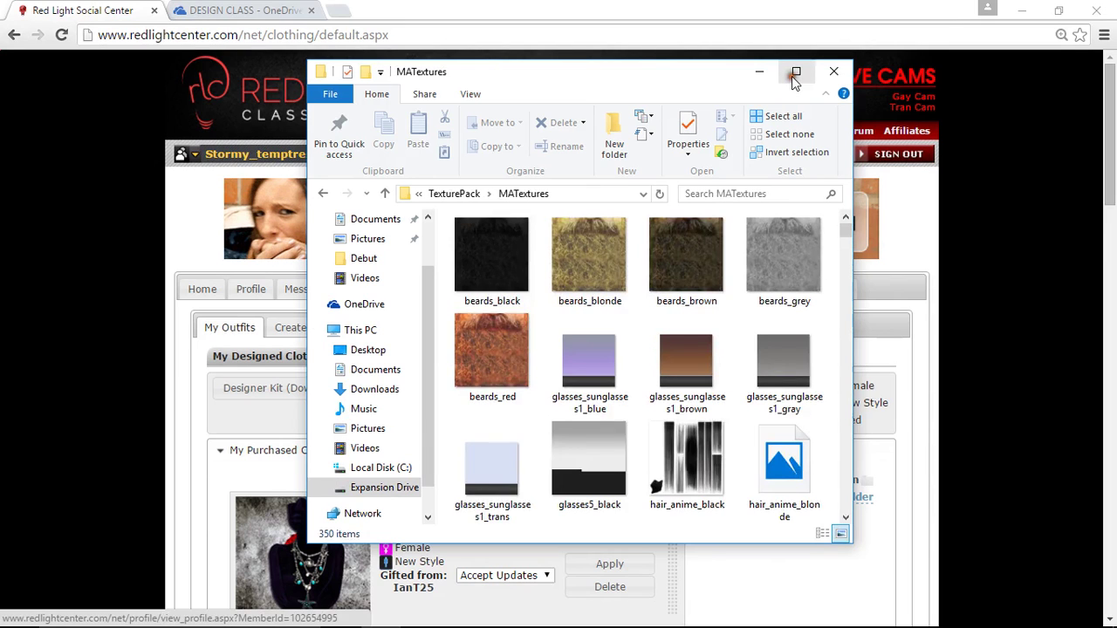
pyautogui.click(795, 74)
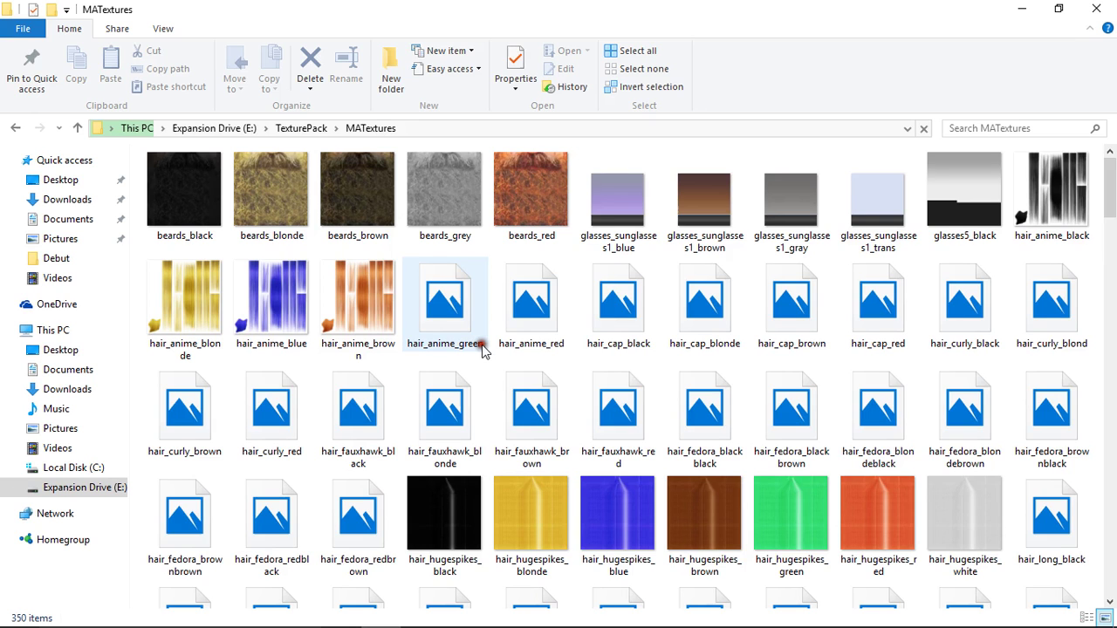
pyautogui.scroll(-10, 483, 350)
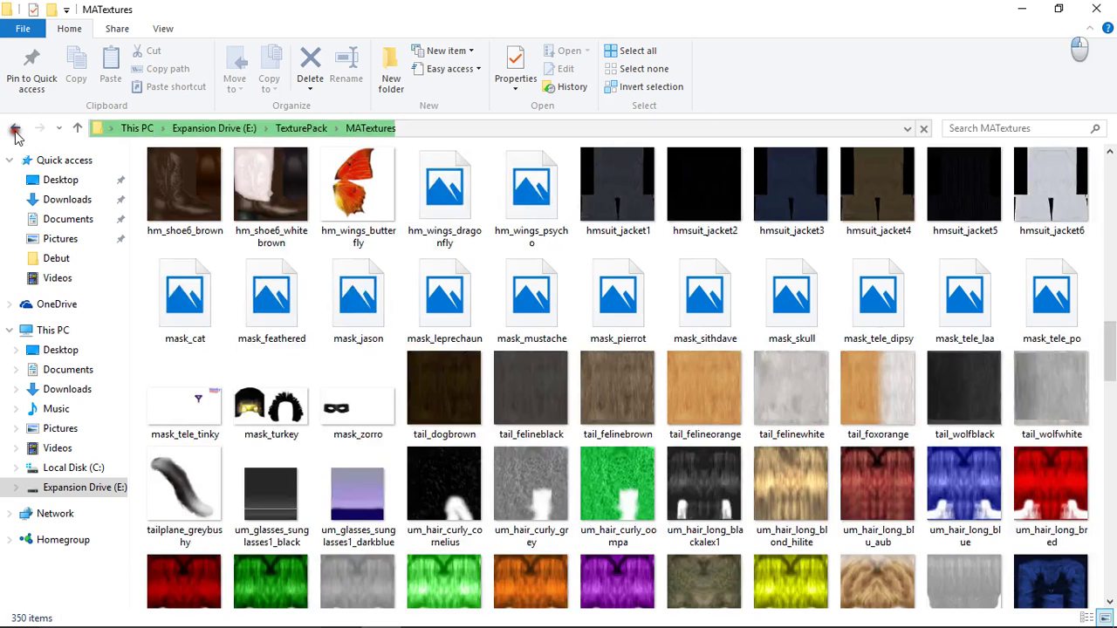
# Switch to the MaleTextures folder, scroll through its textures, and activate its search box.
pyautogui.click(15, 131)
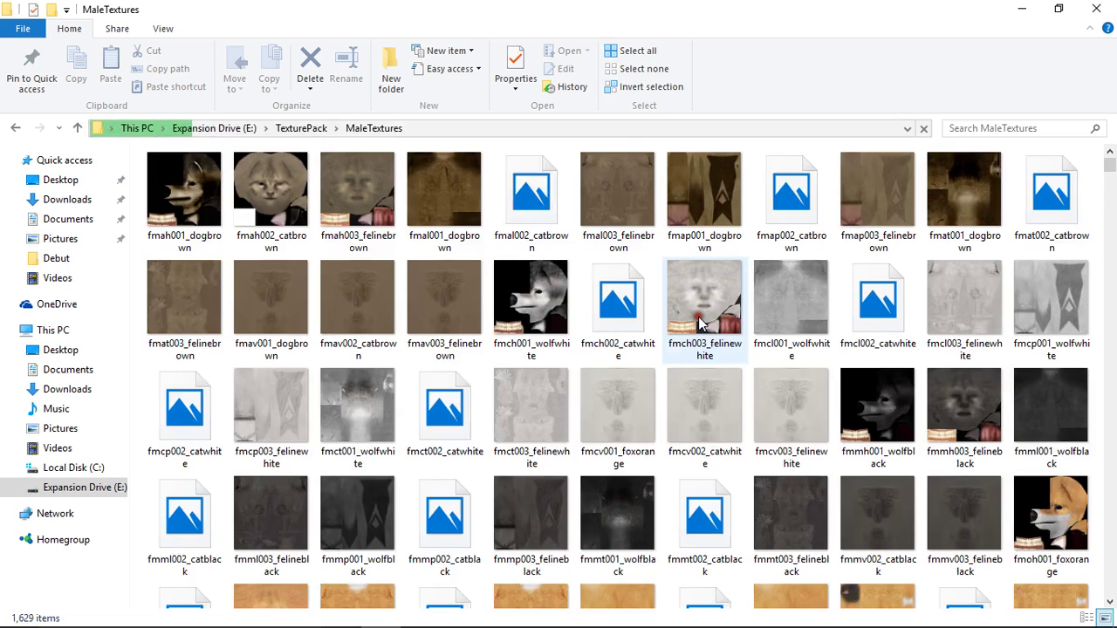
pyautogui.scroll(-5, 546, 323)
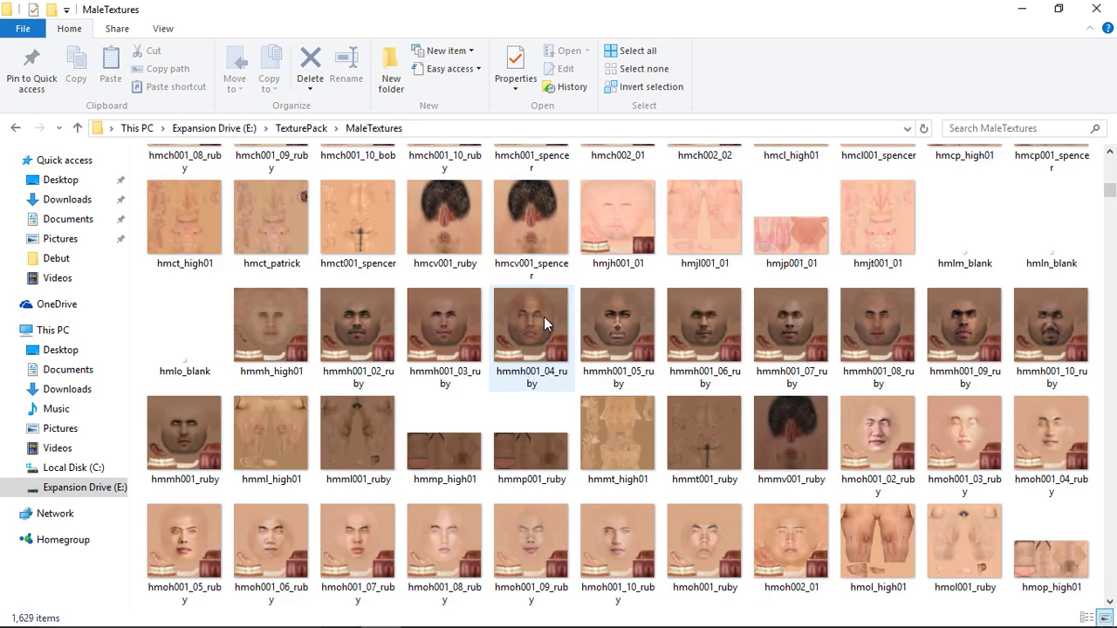
pyautogui.scroll(-10, 544, 317)
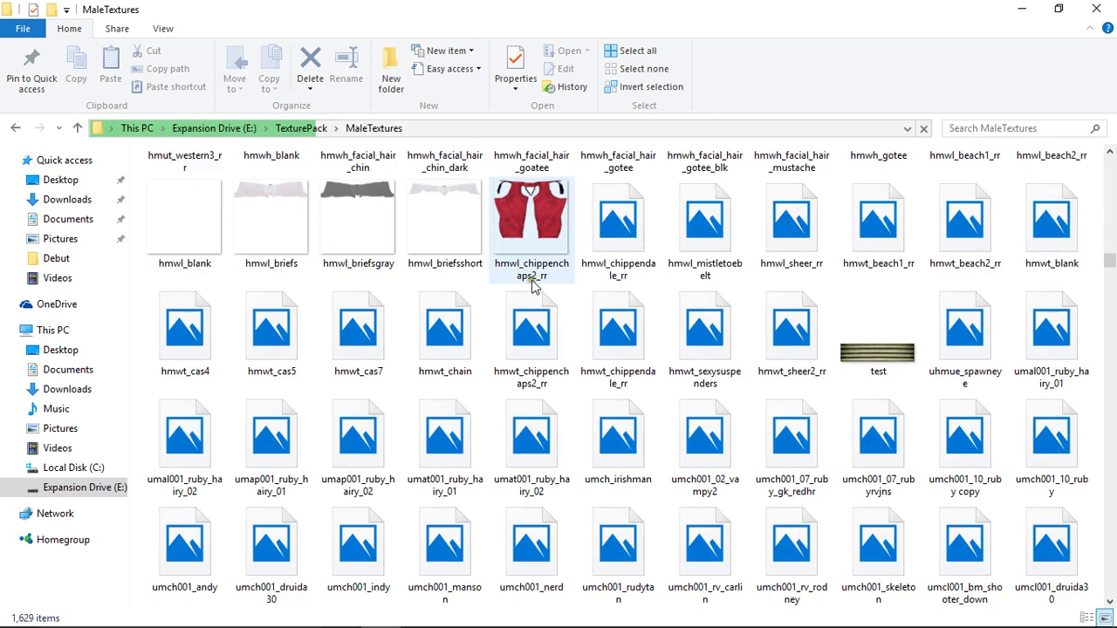
pyautogui.click(998, 129)
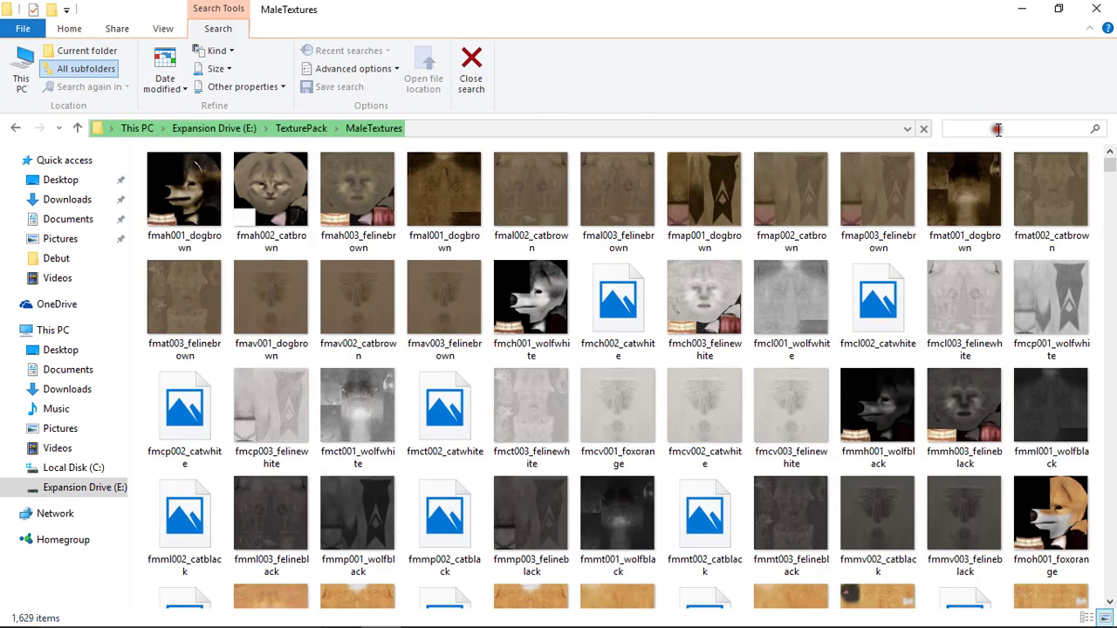
# Search MaleTextures for JEANS and bring up Open with for the light blue jeans texture.
pyautogui.write('JEANS')
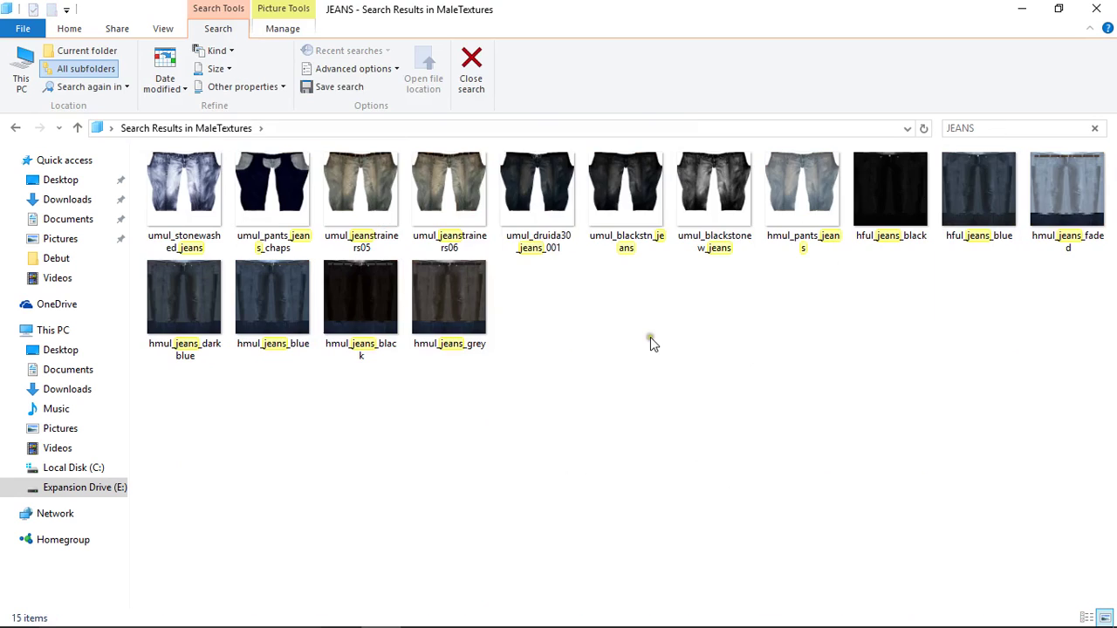
pyautogui.rightClick(1056, 181)
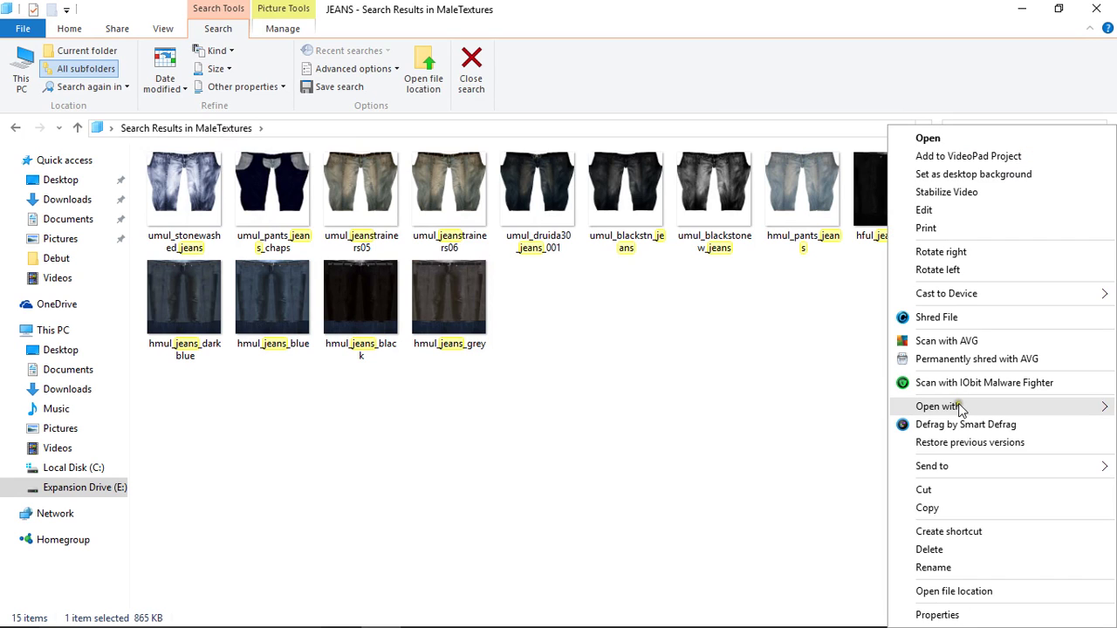
pyautogui.moveTo(959, 406)
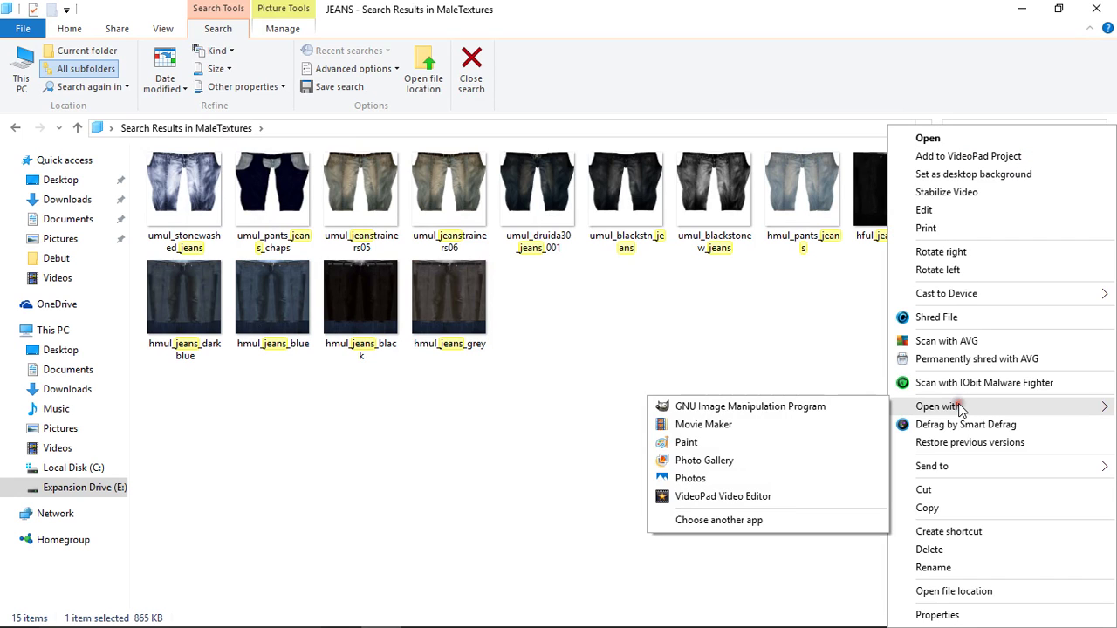
# Open hmul_jeans_faded.jpg in GNU Image Manipulation Program and minimize File Explorer.
pyautogui.click(743, 407)
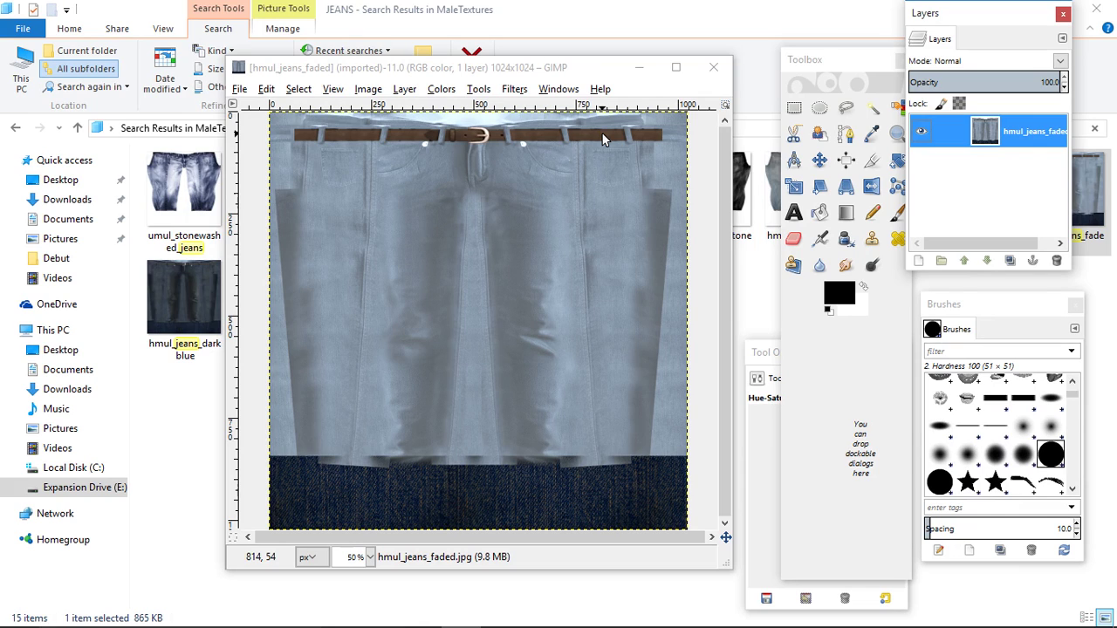
pyautogui.click(642, 69)
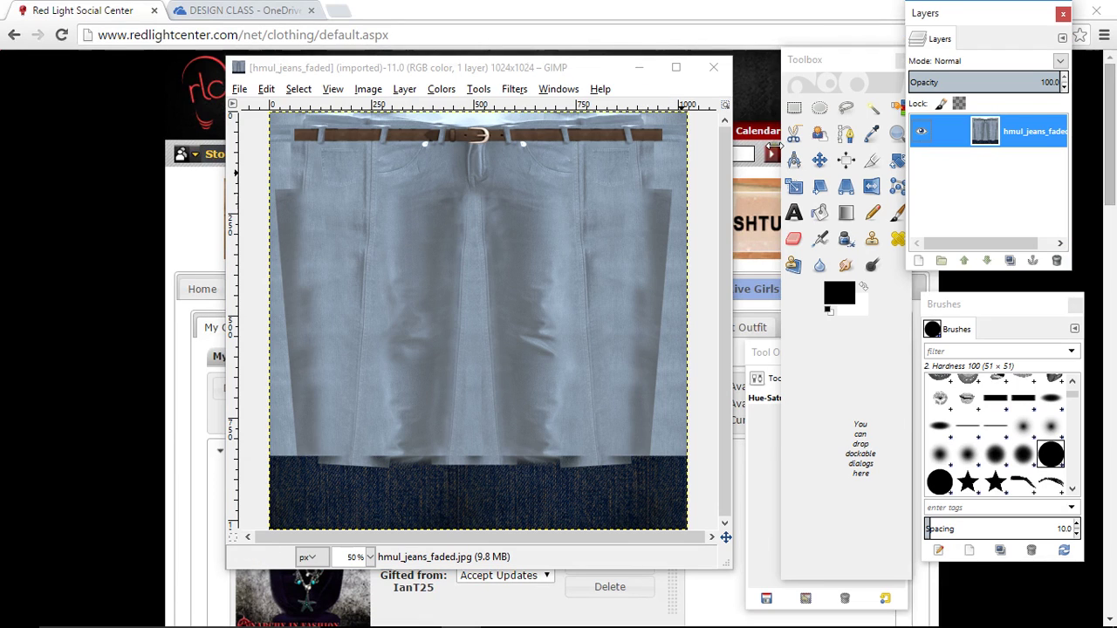
# Start File > Open as Layers and browse to Designer Kit Legacy Client > UV Maps.
pyautogui.click(240, 89)
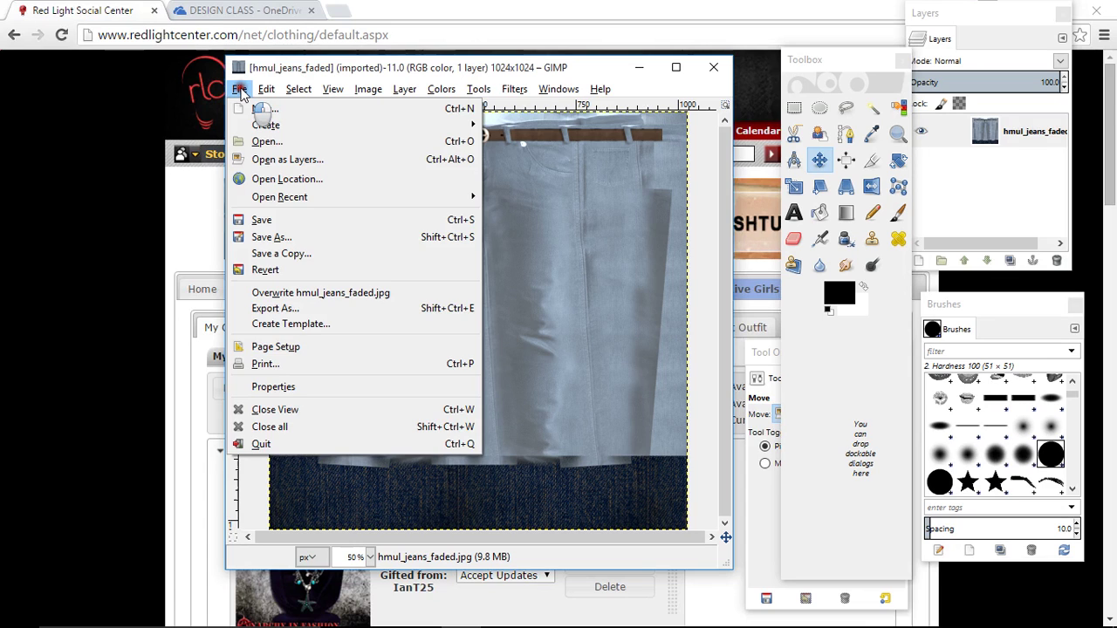
pyautogui.click(267, 141)
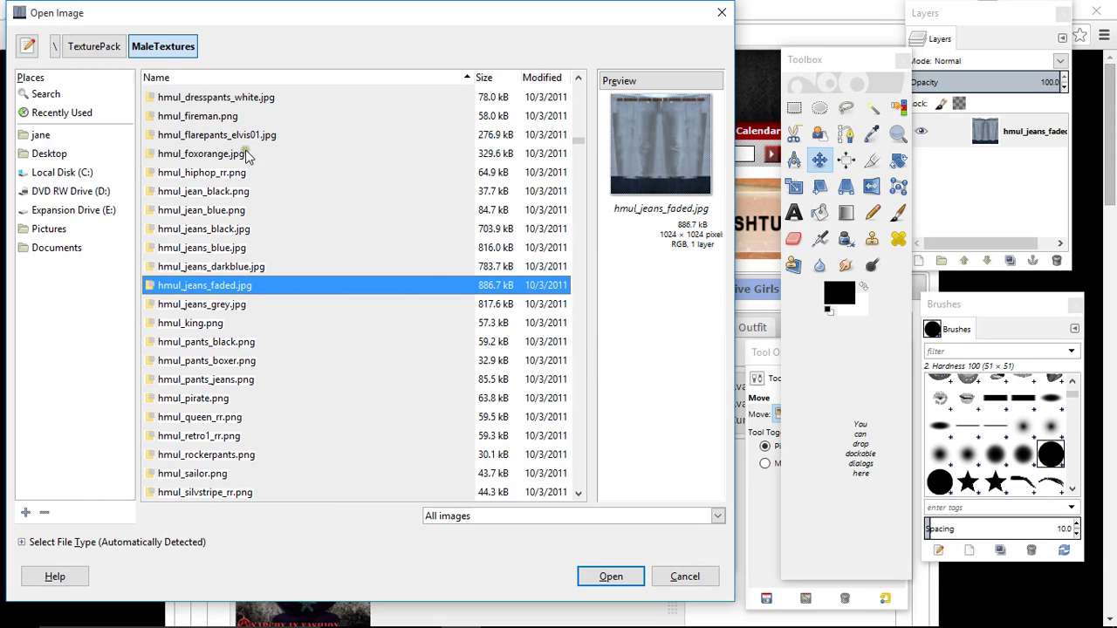
pyautogui.click(55, 46)
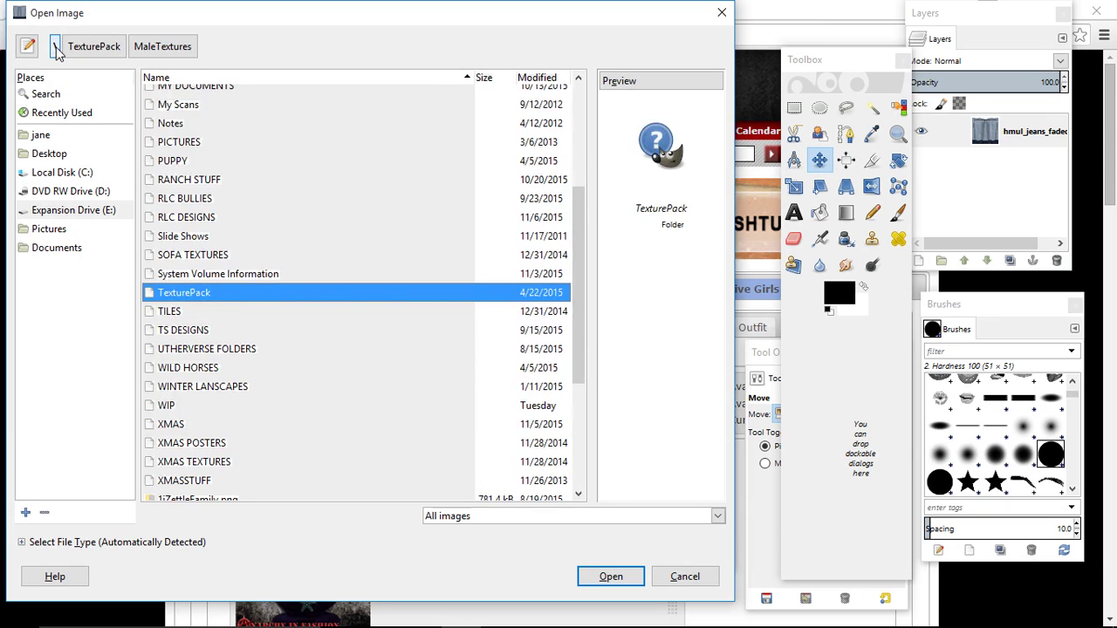
pyautogui.scroll(3, 237, 190)
pyautogui.click(236, 182)
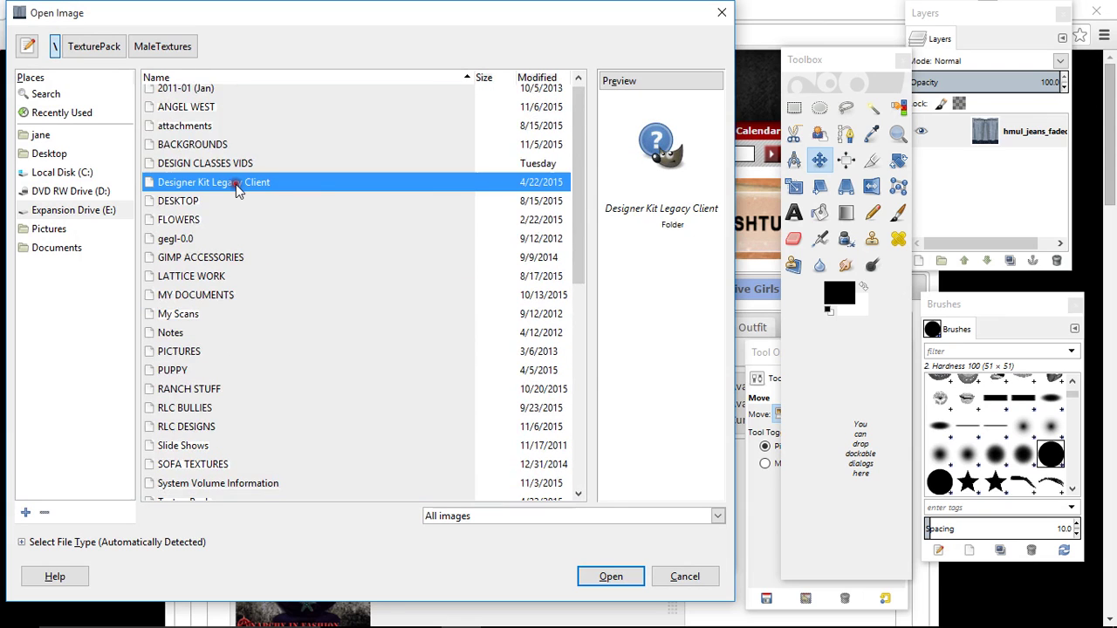
pyautogui.doubleClick(236, 182)
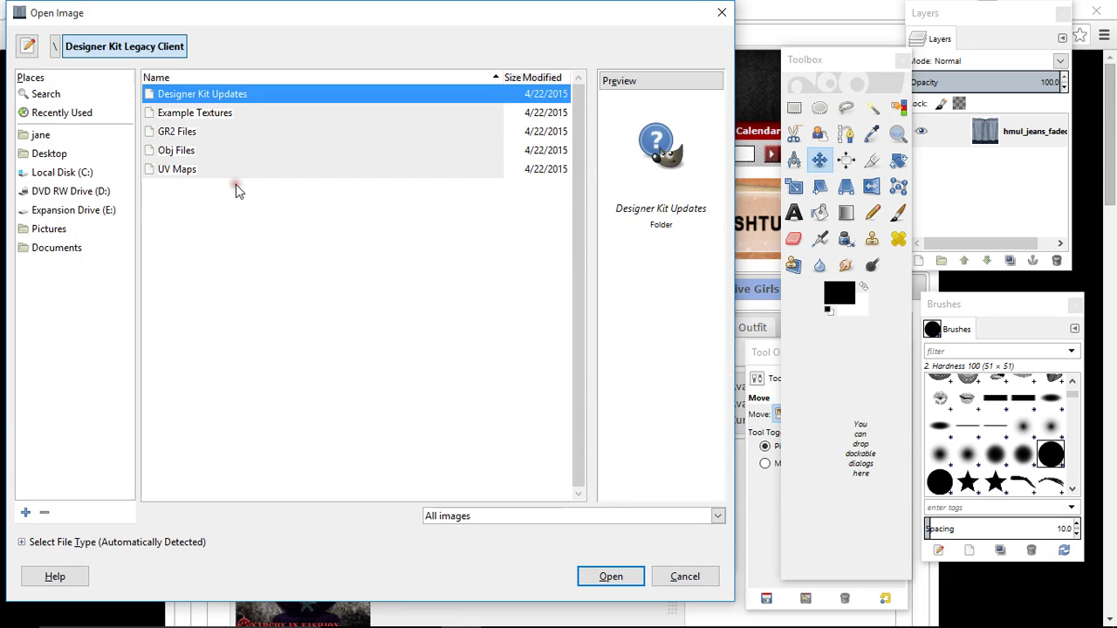
pyautogui.doubleClick(235, 185)
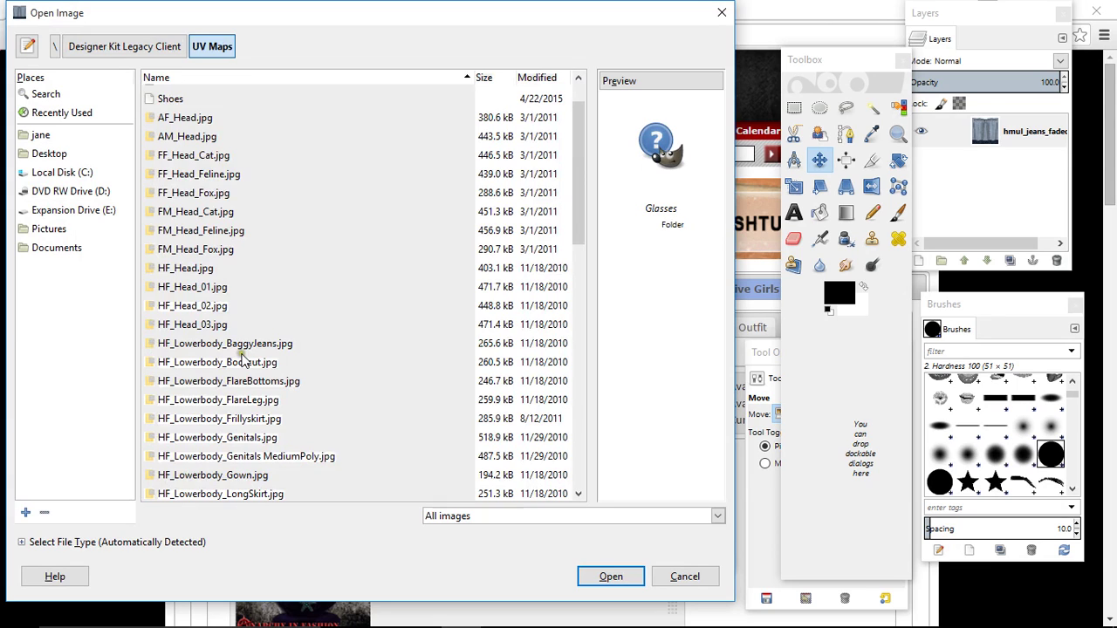
# Pick HM_Lowerbody_Jeans.jpg and load it as a new layer.
pyautogui.scroll(-10, 244, 358)
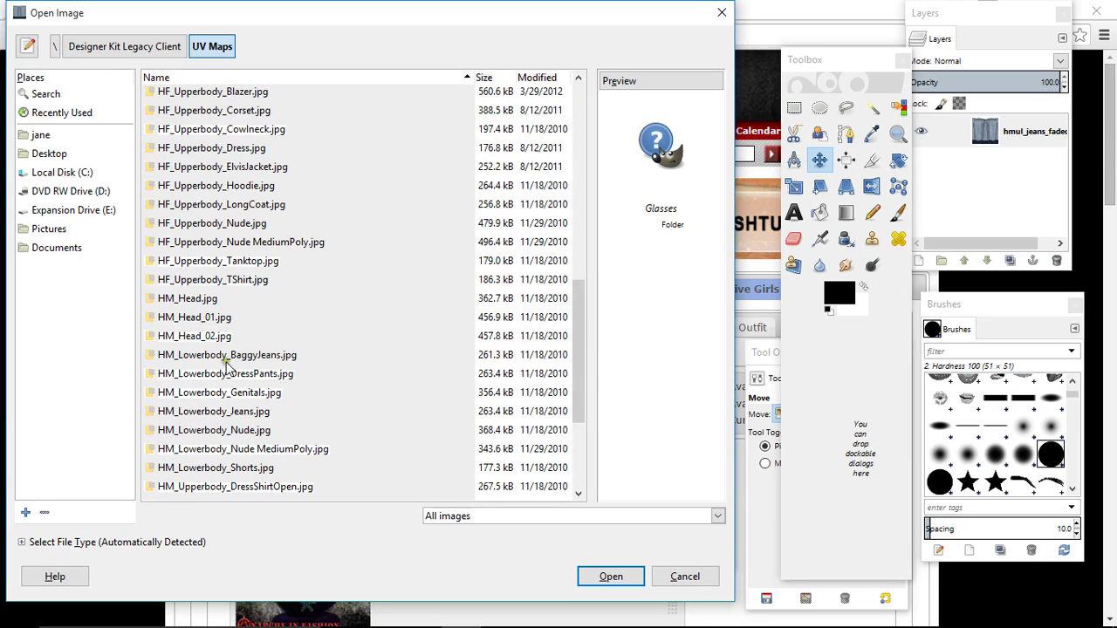
pyautogui.scroll(-1, 227, 368)
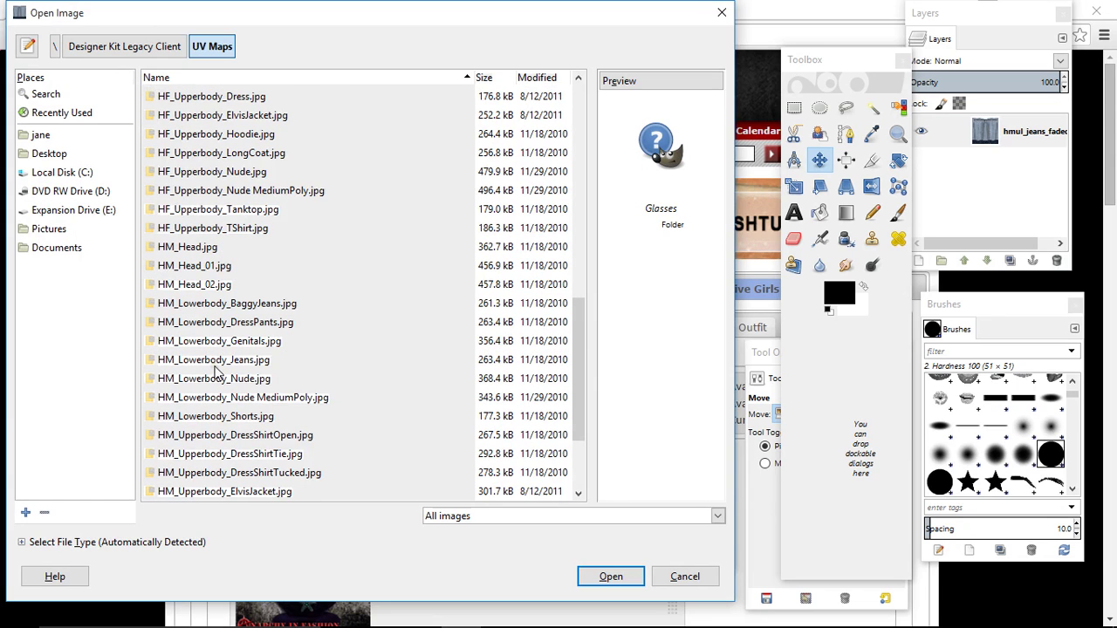
pyautogui.scroll(-2, 216, 371)
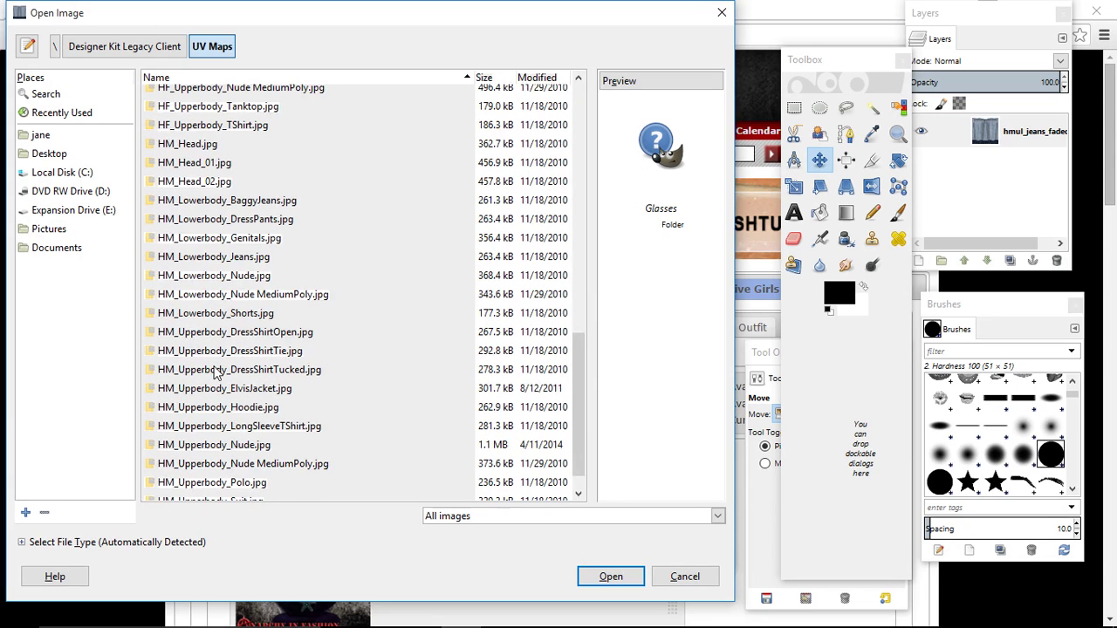
pyautogui.scroll(-1, 216, 372)
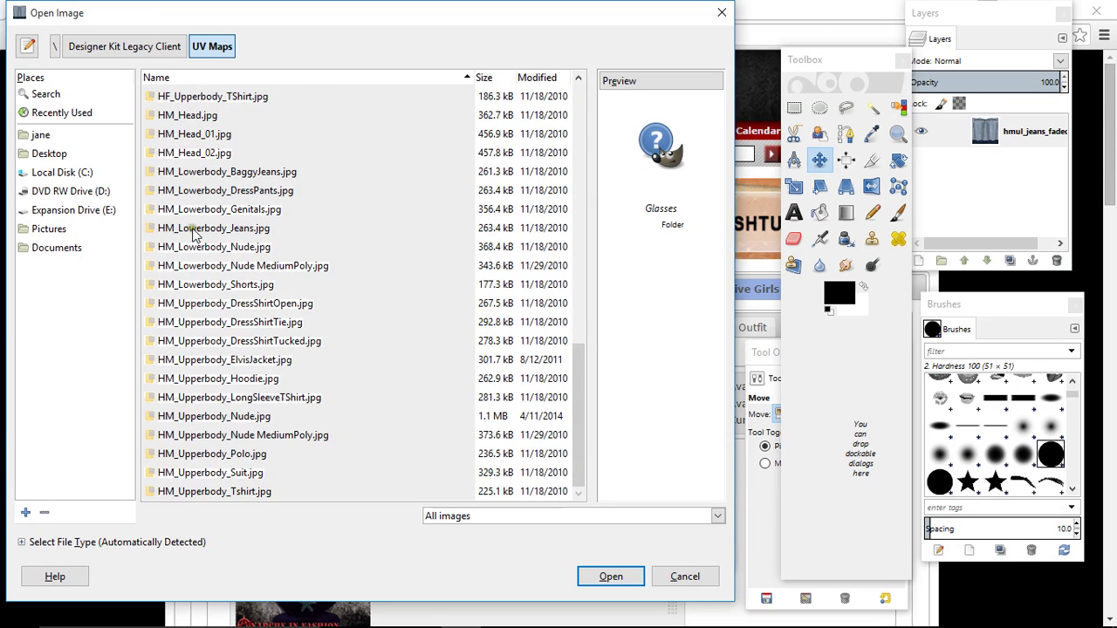
pyautogui.click(272, 229)
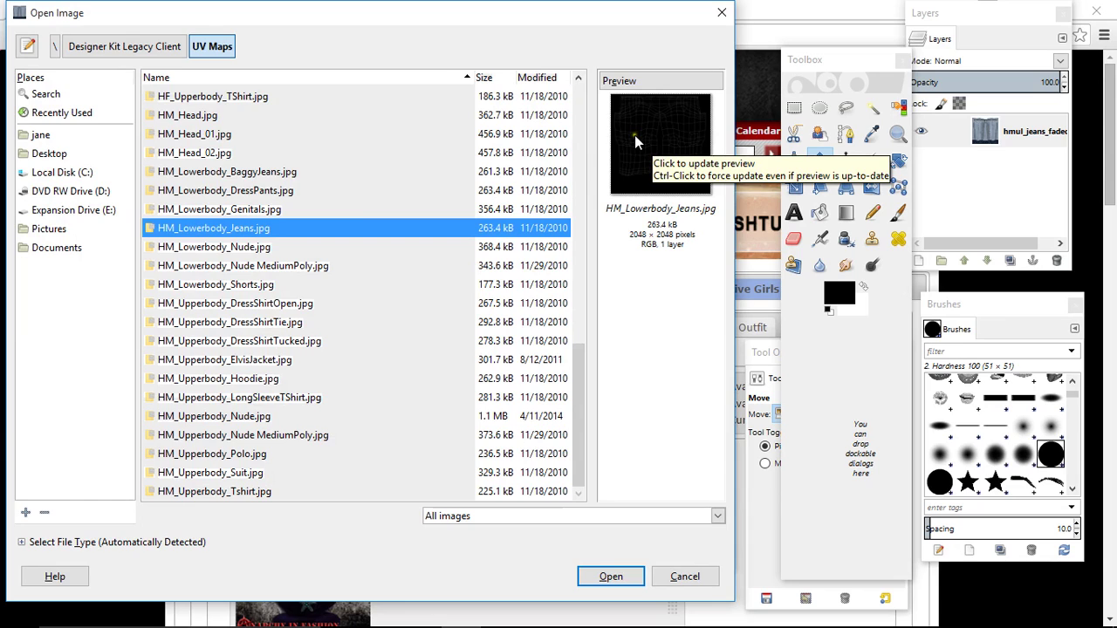
pyautogui.click(611, 577)
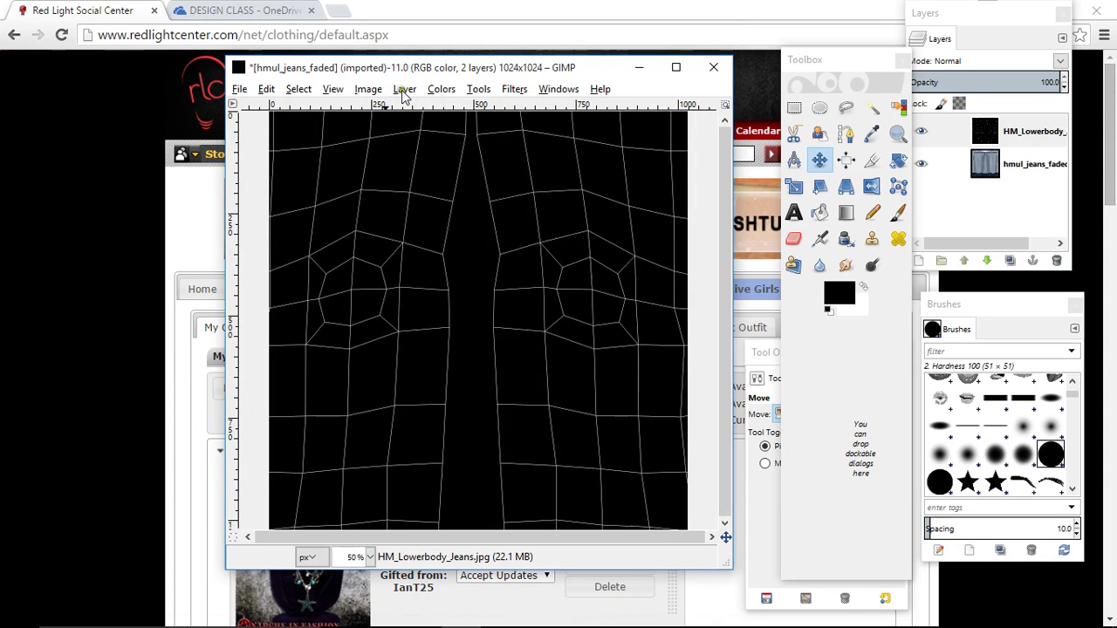
# Scale the HM_Lowerbody_Jeans layer from 2048×2048 down to 1024×1024.
pyautogui.click(404, 89)
pyautogui.click(472, 323)
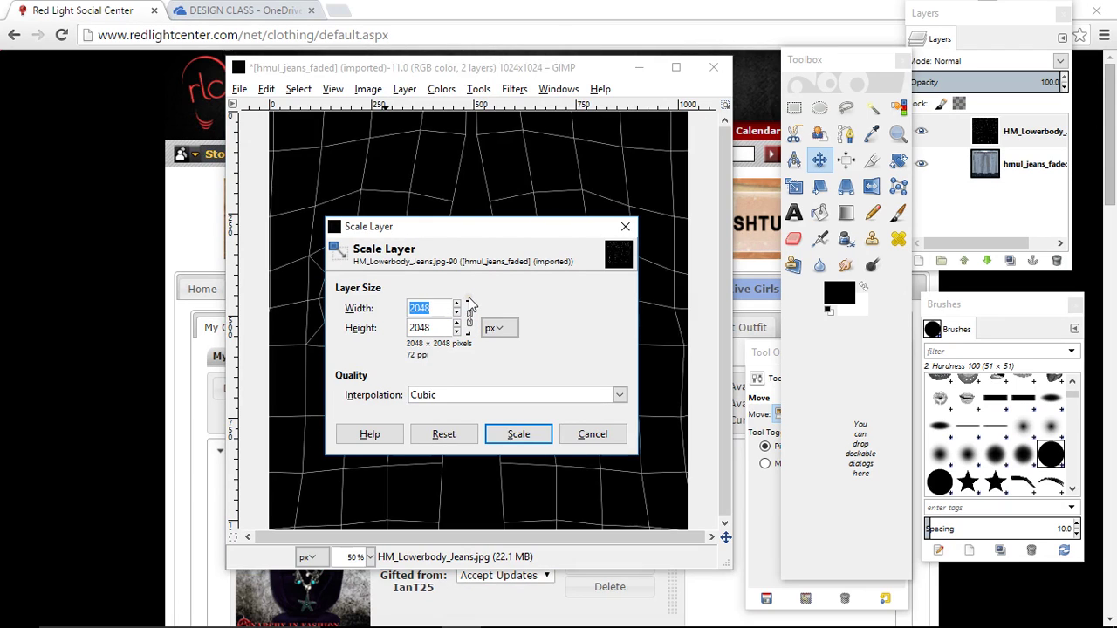
pyautogui.write('1024')
pyautogui.press('Tab')
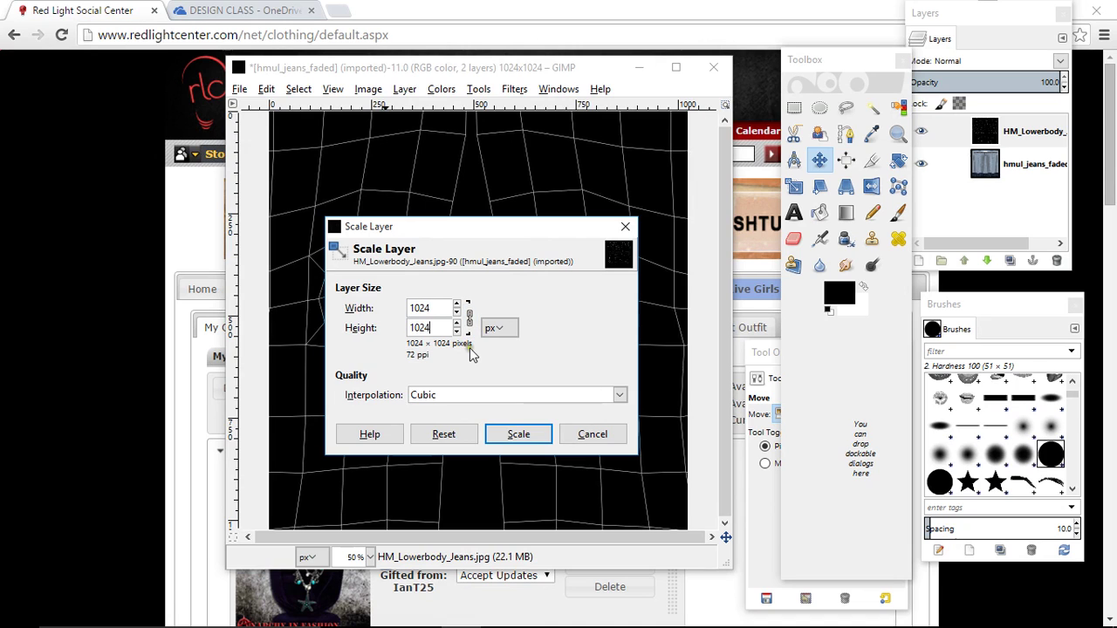
pyautogui.click(518, 434)
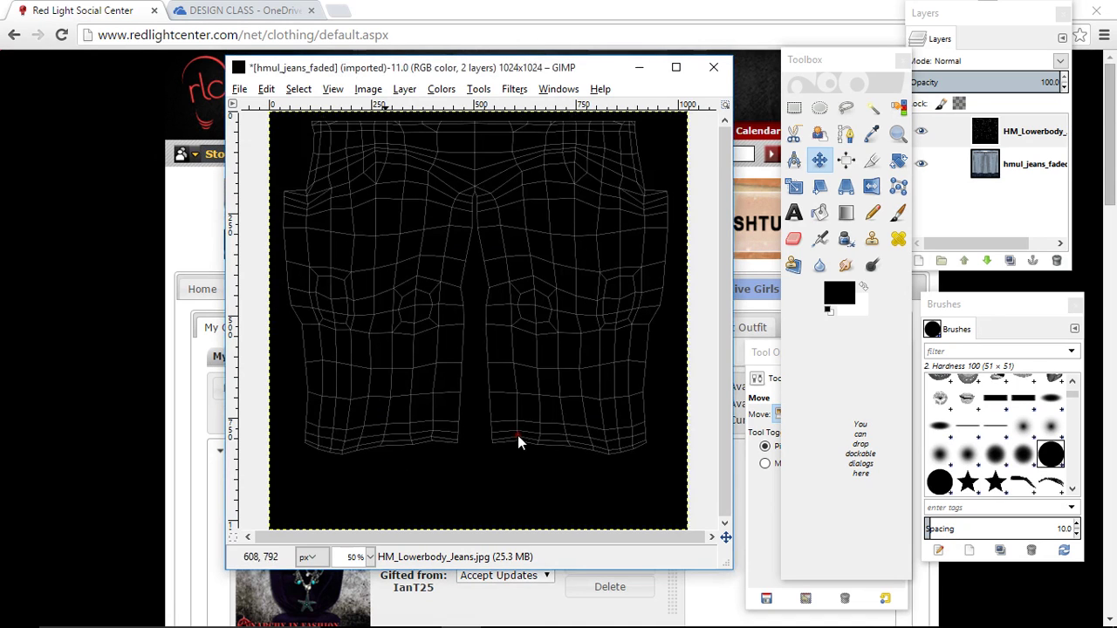
# Move the HM_Lowerbody wireframe below the jeans layer and set the jeans opacity to 68.8.
pyautogui.click(1017, 131)
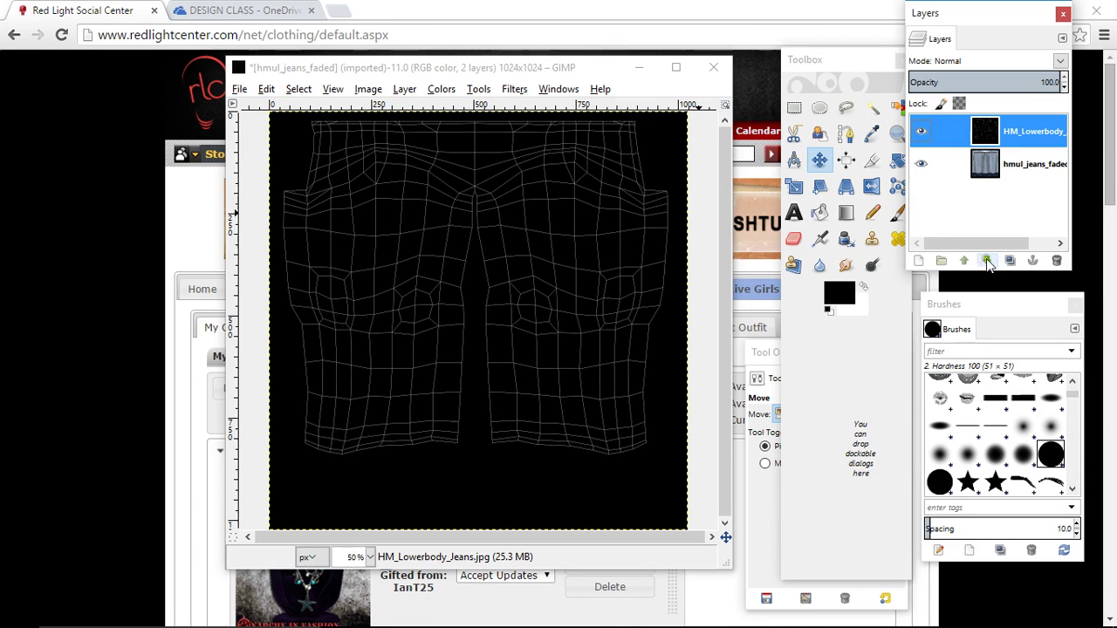
pyautogui.click(988, 261)
pyautogui.click(1015, 133)
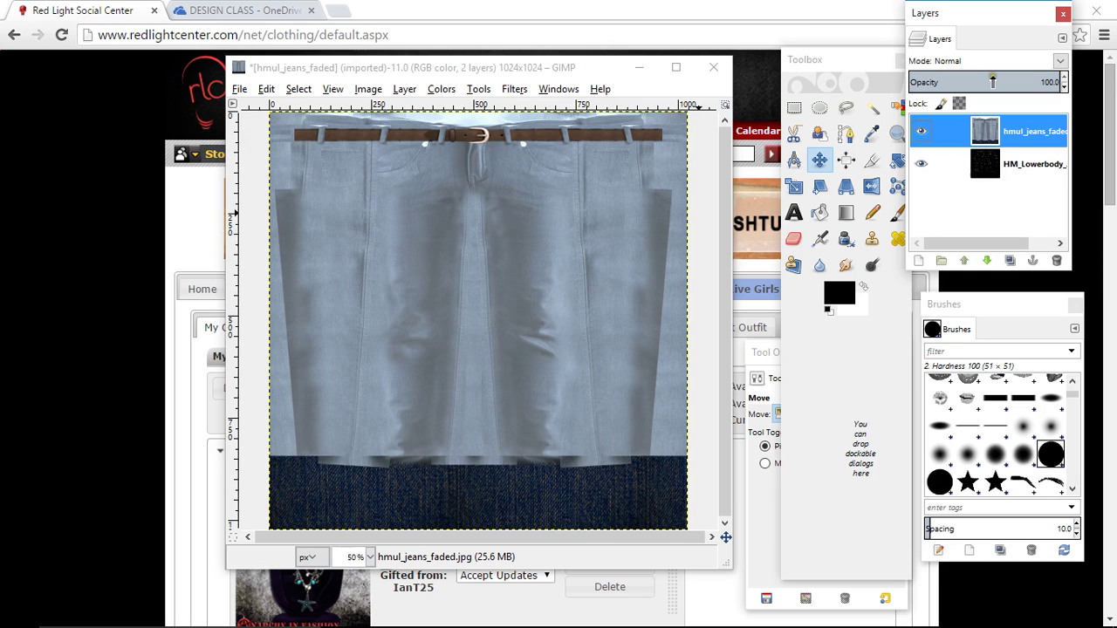
pyautogui.click(1009, 81)
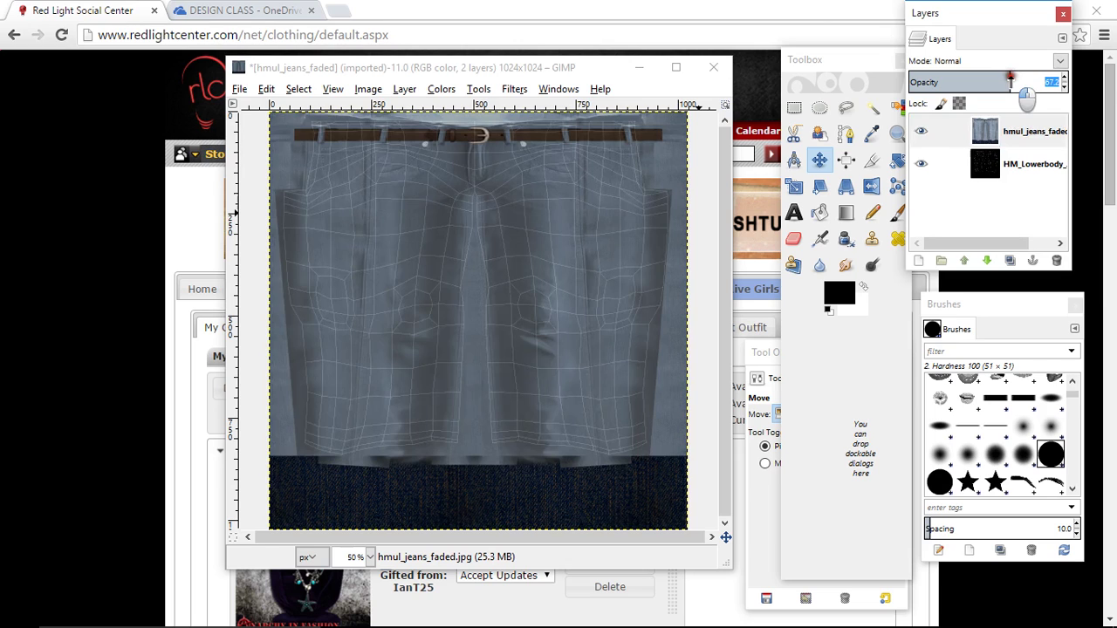
pyautogui.click(1011, 80)
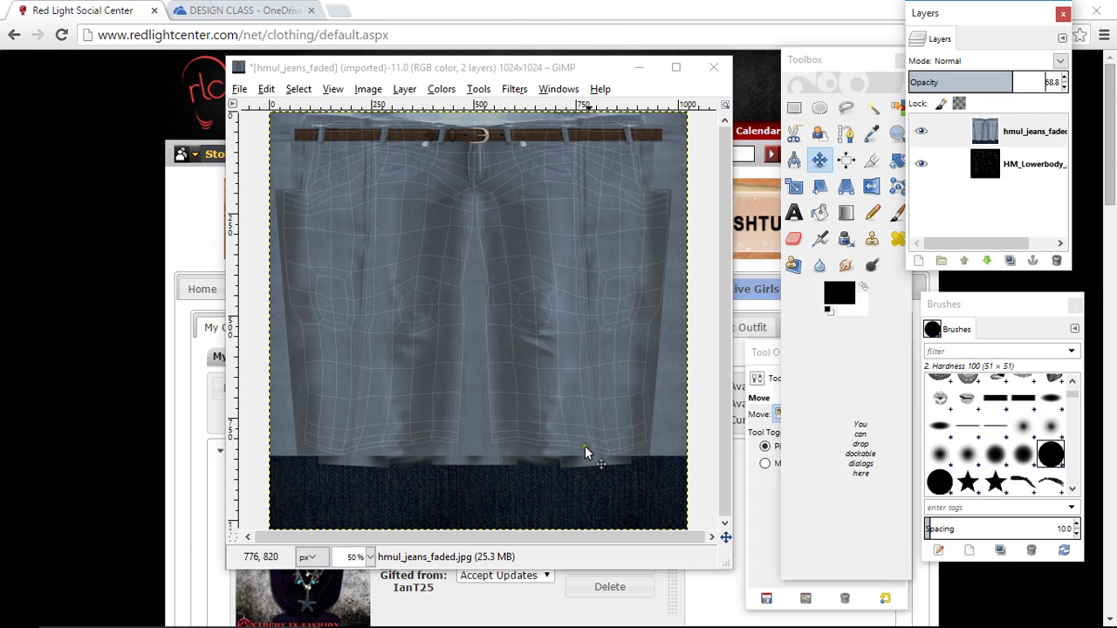
# Rectangle-select the bottom dark denim strip, stretching it past the left edge and up to the seam.
pyautogui.click(796, 108)
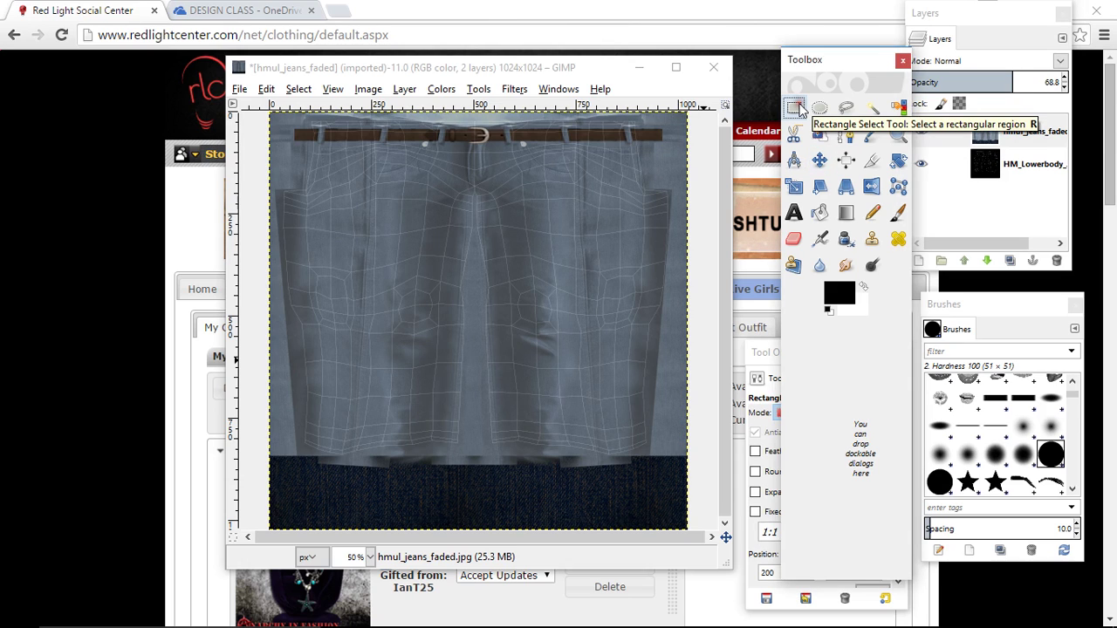
pyautogui.click(333, 469)
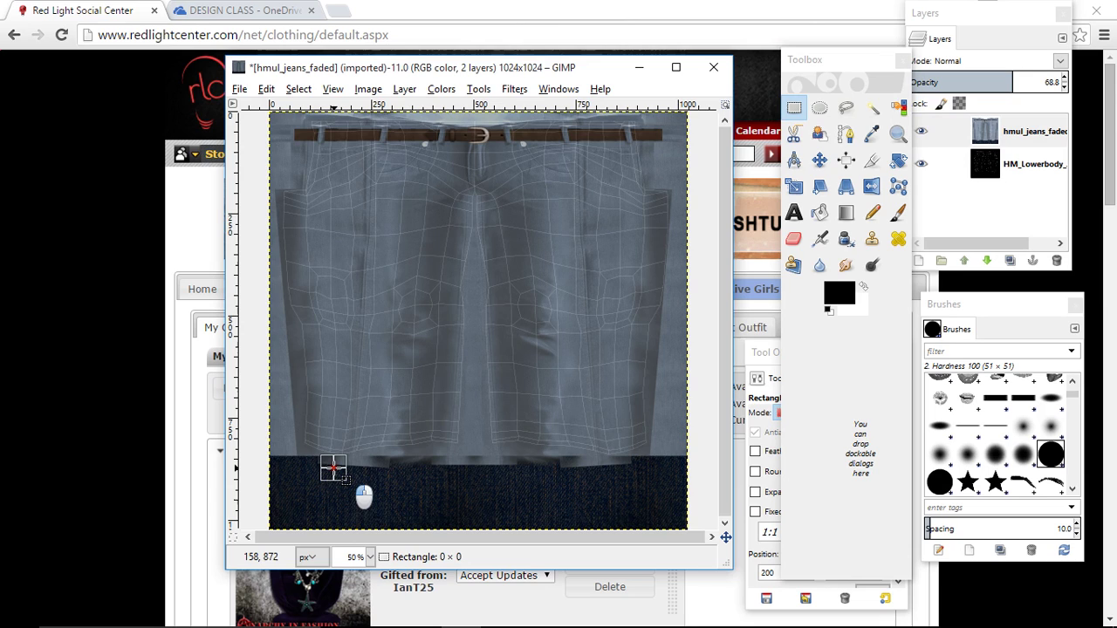
pyautogui.moveTo(333, 469); pyautogui.dragTo(700, 535)
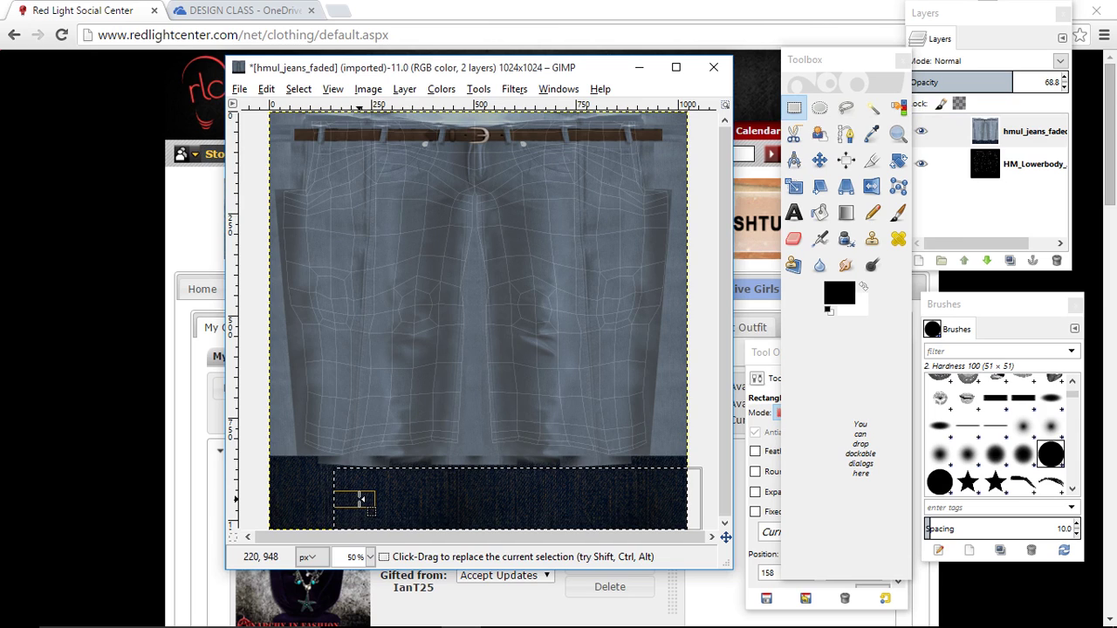
pyautogui.click(358, 500)
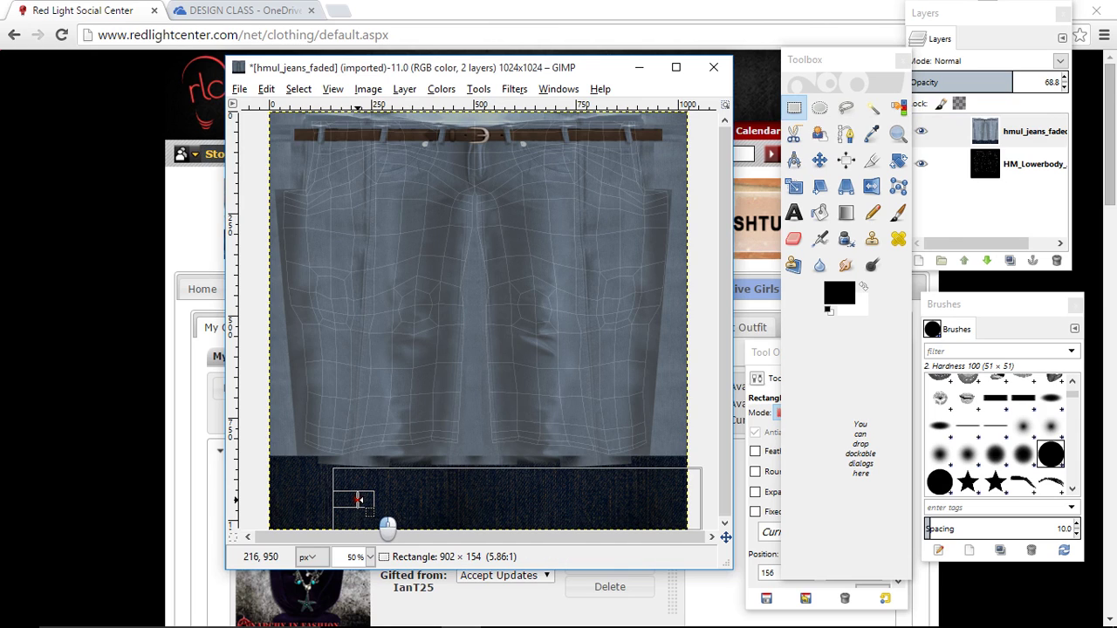
pyautogui.moveTo(358, 500); pyautogui.dragTo(252, 500)
pyautogui.moveTo(474, 478); pyautogui.dragTo(470, 452)
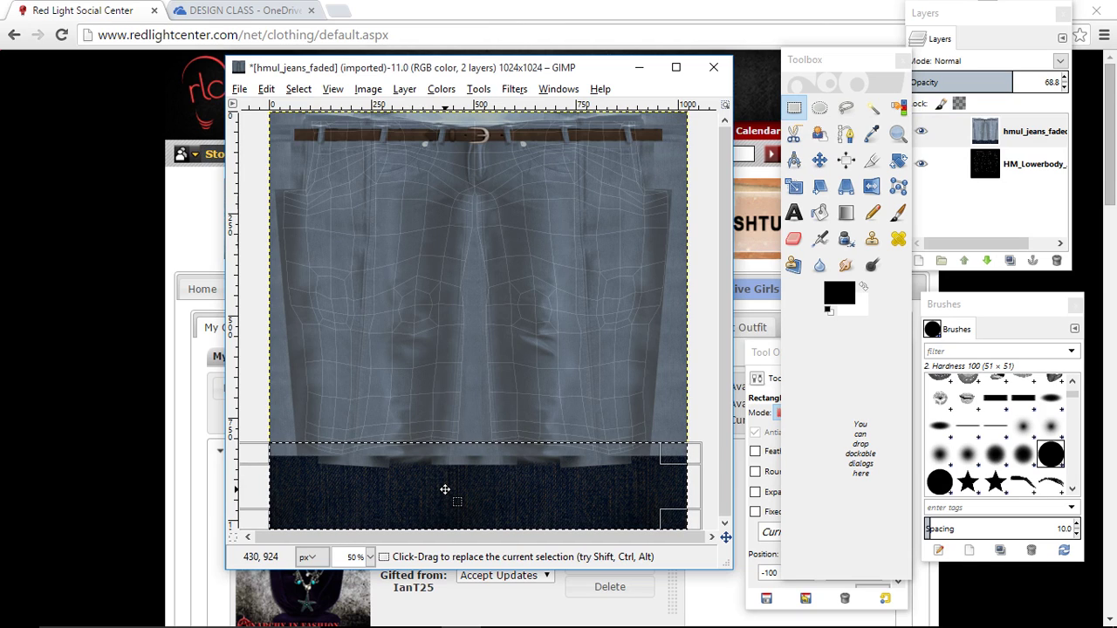
# Cut the bottom strip from the jeans layer and undo it, twice over.
pyautogui.rightClick(474, 306)
pyautogui.moveTo(519, 338)
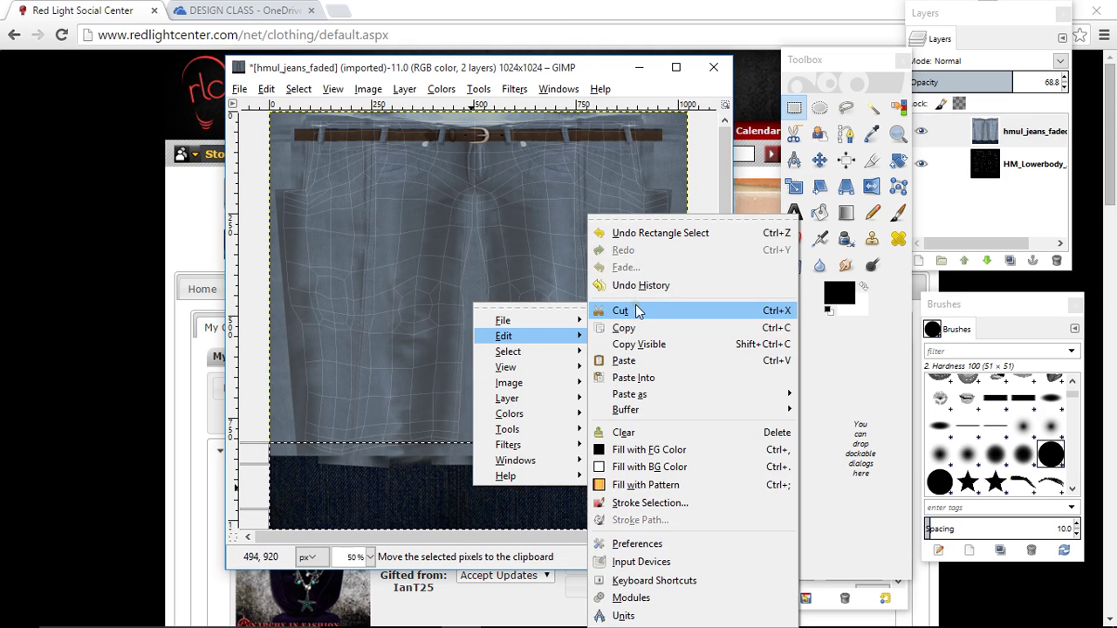
pyautogui.click(638, 312)
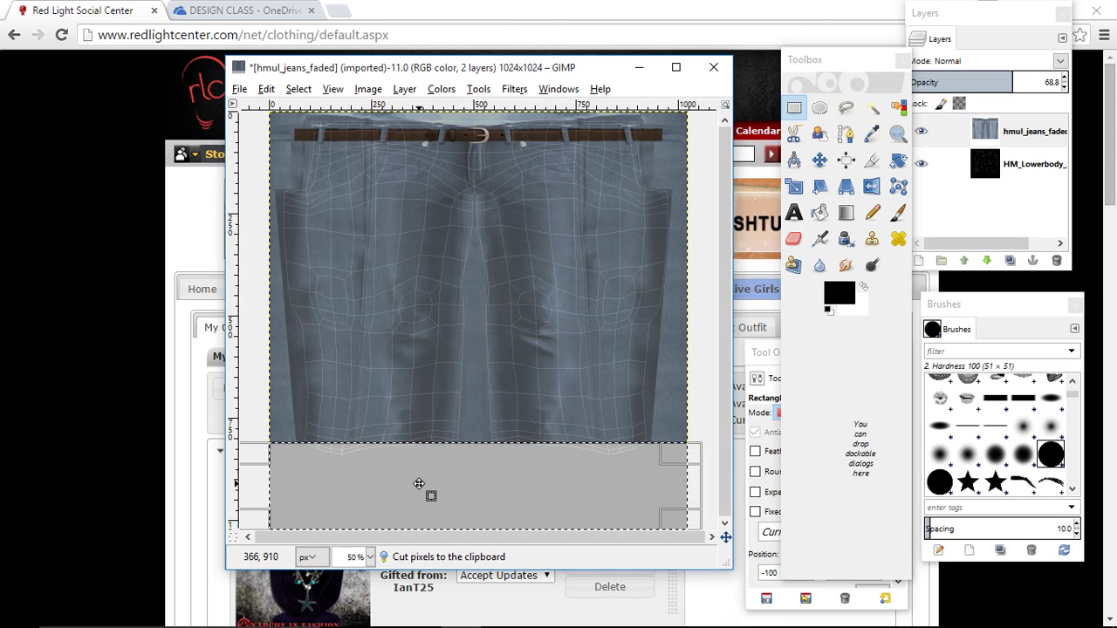
pyautogui.click(266, 89)
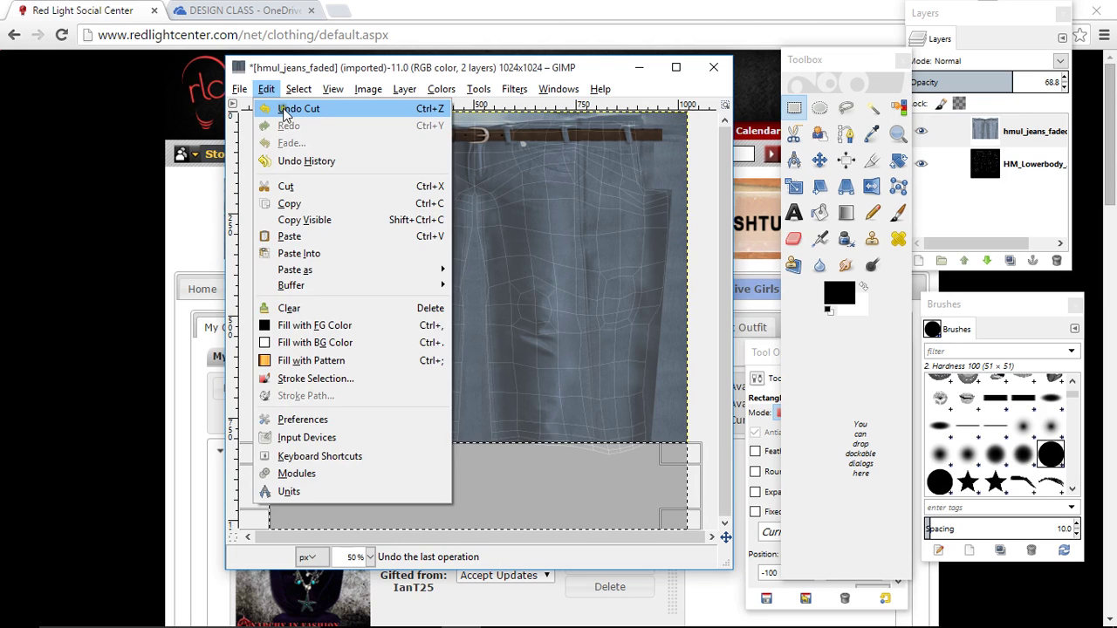
pyautogui.click(284, 110)
pyautogui.click(1050, 131)
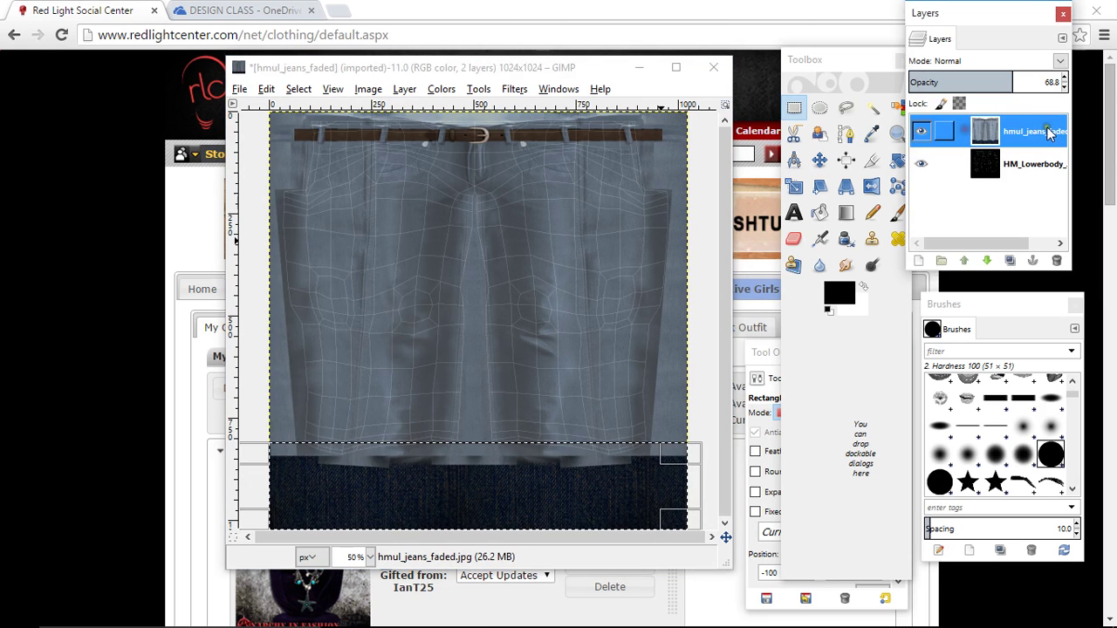
pyautogui.rightClick(469, 479)
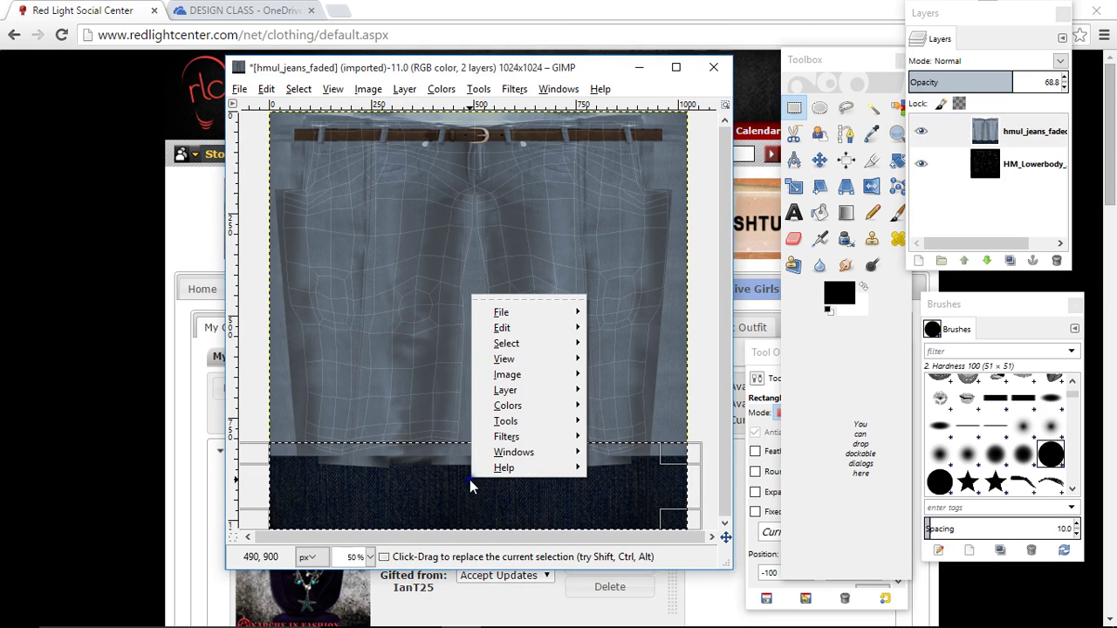
pyautogui.moveTo(523, 327)
pyautogui.click(619, 312)
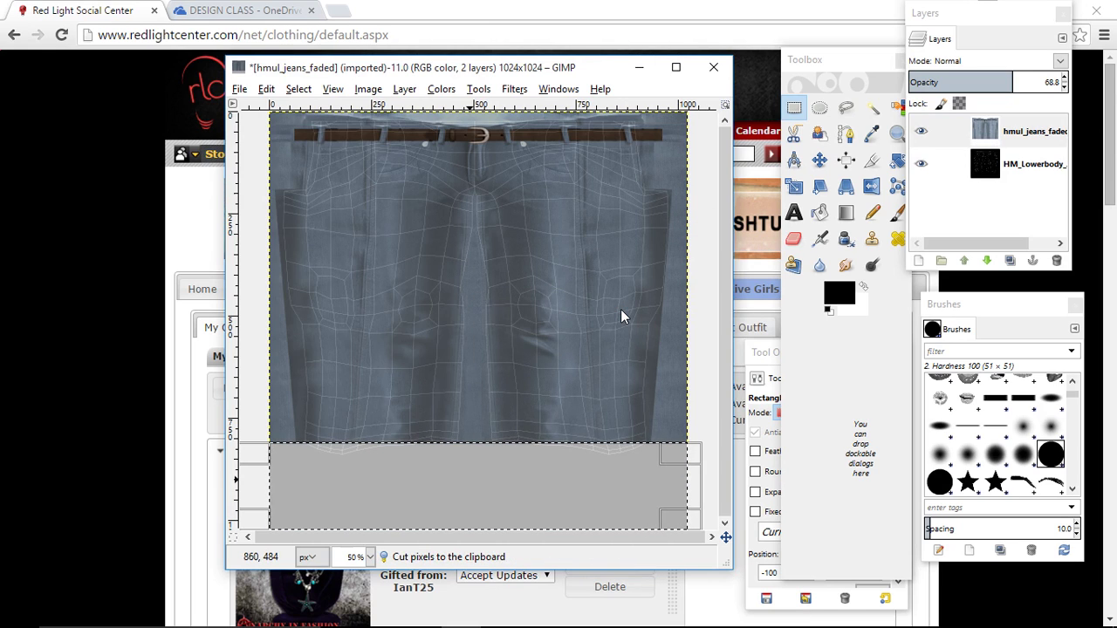
pyautogui.click(266, 89)
pyautogui.click(271, 106)
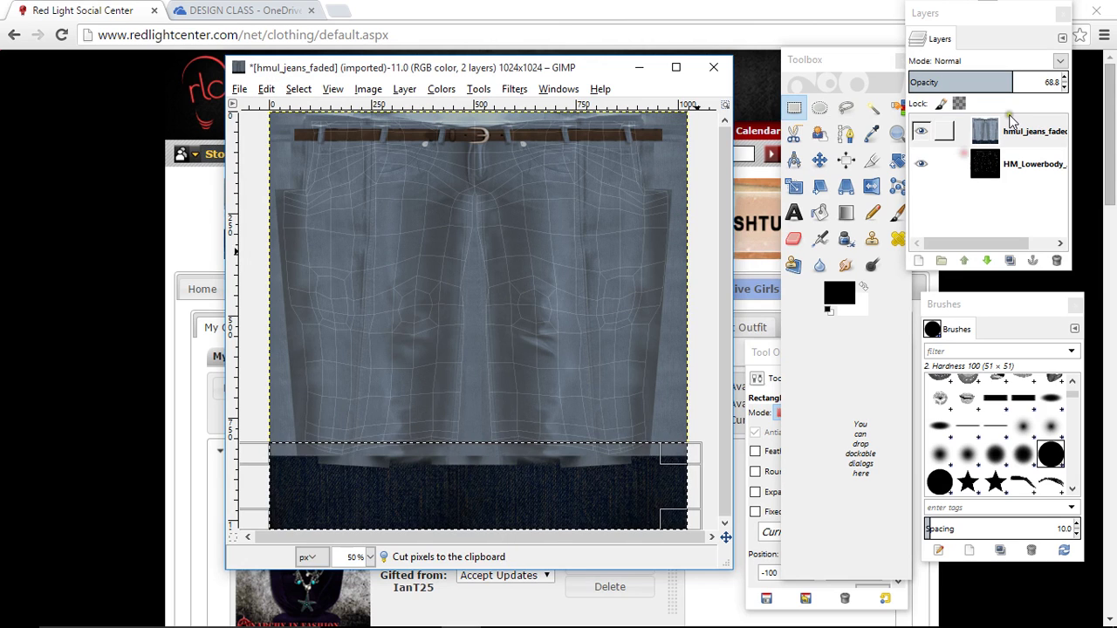
# Add an alpha channel to the hmul_jeans_faded layer and cut the bottom strip away.
pyautogui.click(1025, 129)
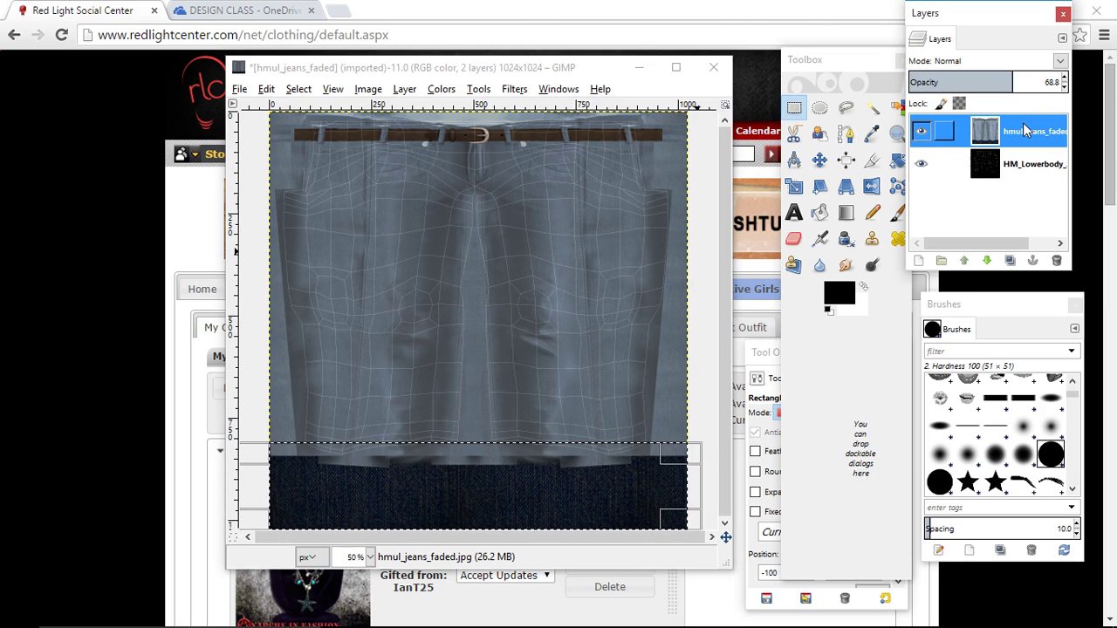
pyautogui.rightClick(1023, 122)
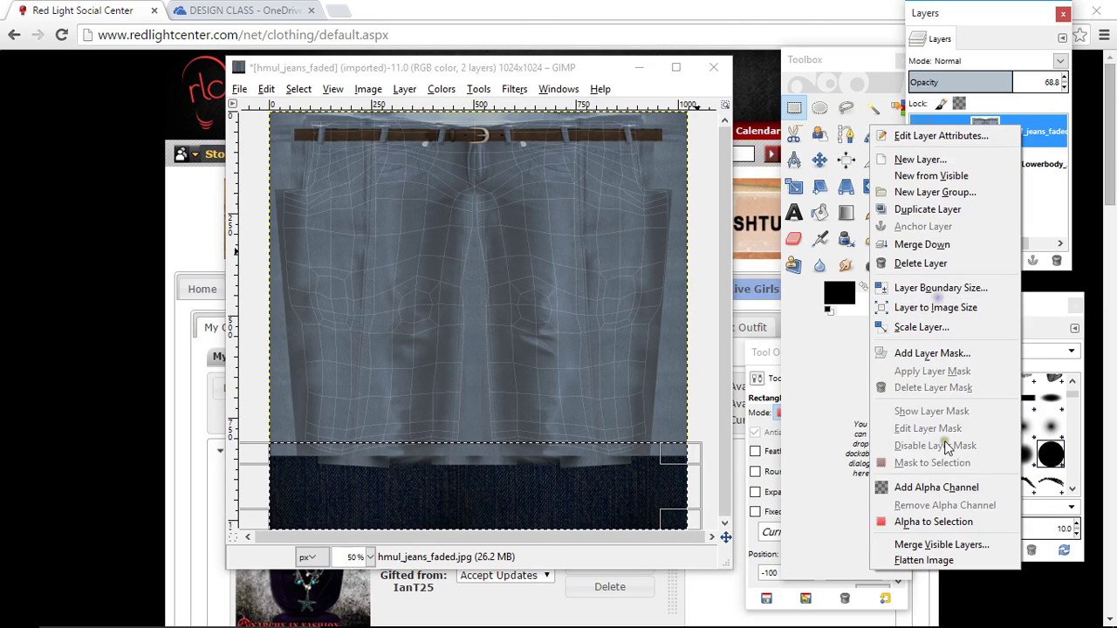
pyautogui.click(949, 485)
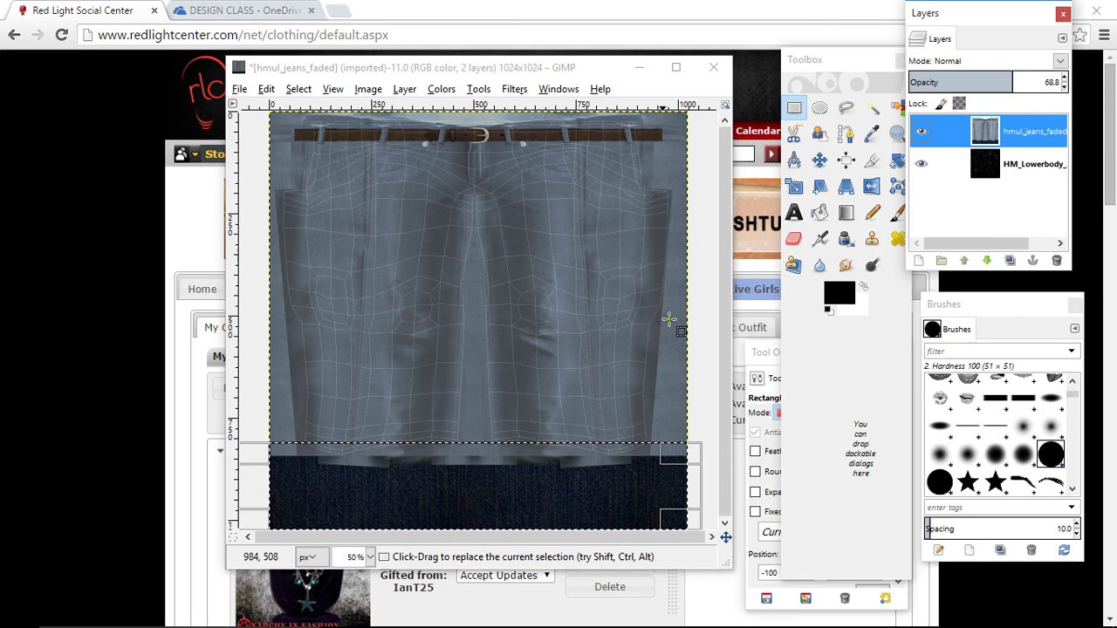
pyautogui.rightClick(463, 301)
pyautogui.moveTo(501, 329)
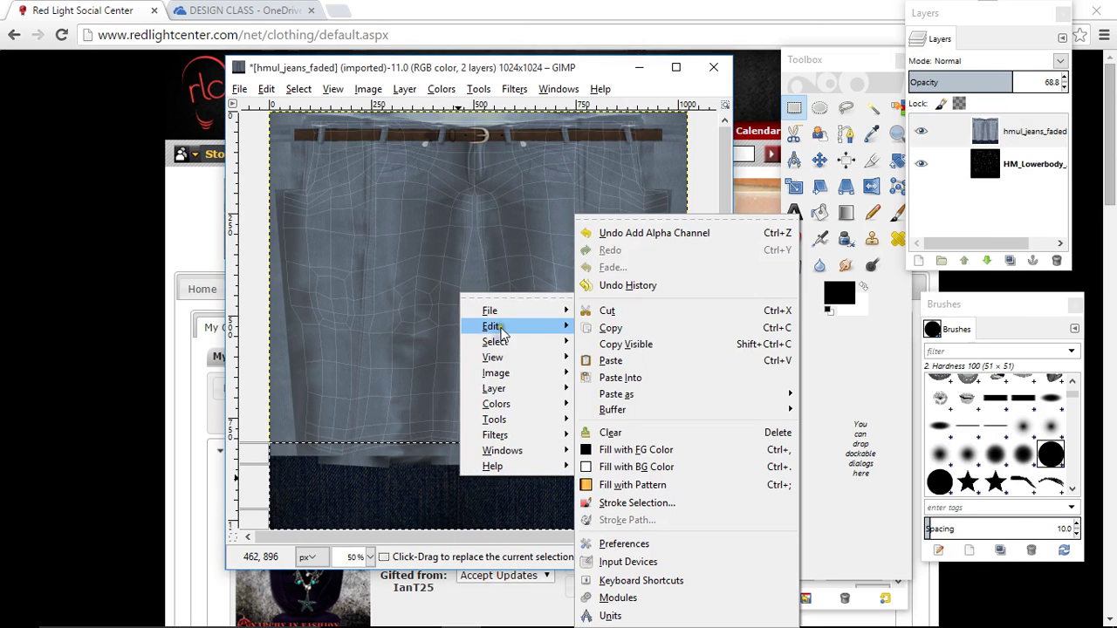
pyautogui.click(619, 311)
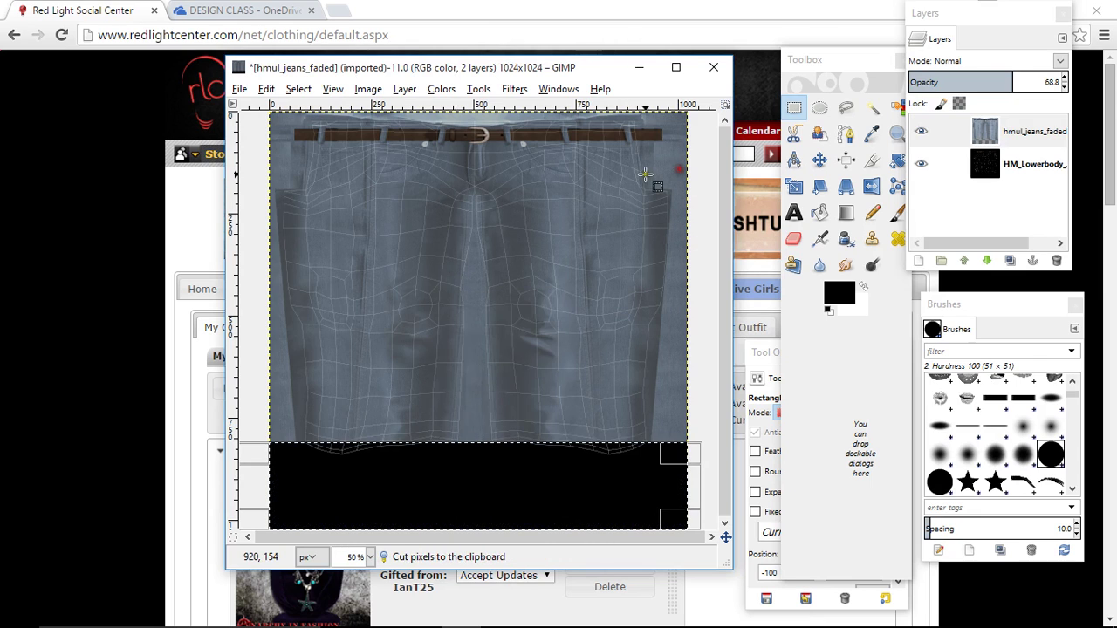
# With Free Select, trace the jeans outline from the top edge along the belt and waistband.
pyautogui.click(847, 110)
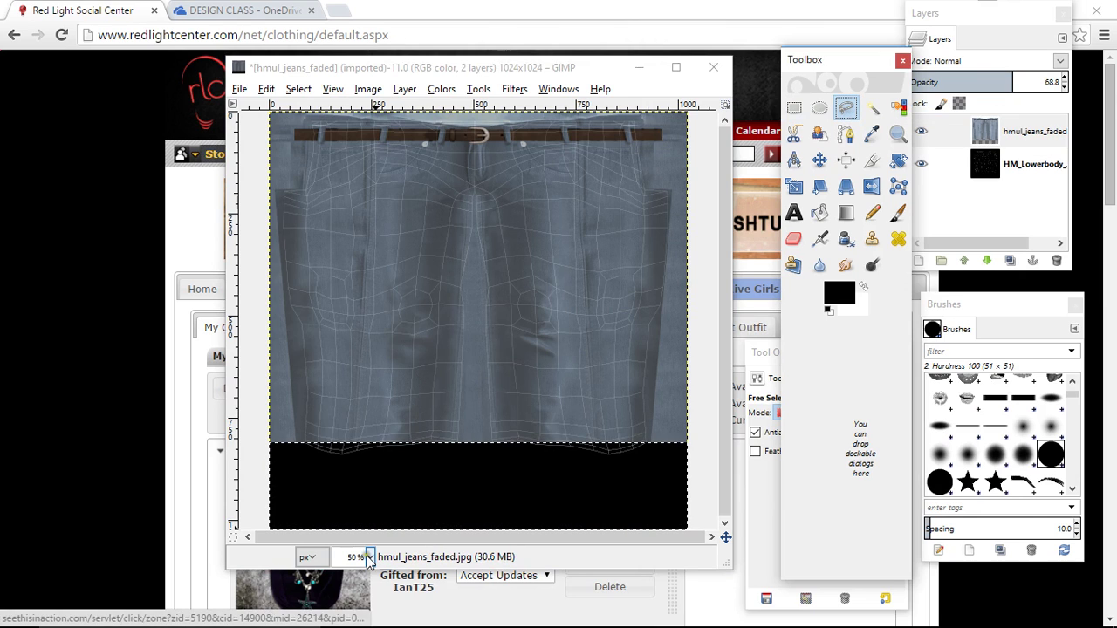
pyautogui.scroll(3, 368, 559)
pyautogui.moveTo(469, 534); pyautogui.dragTo(272, 520)
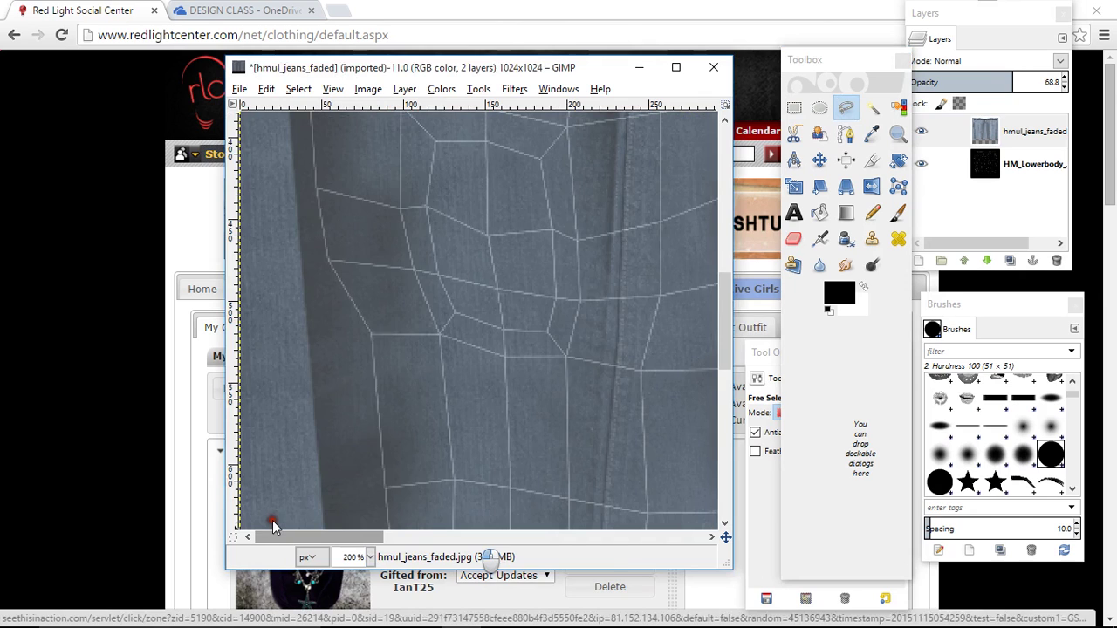
pyautogui.scroll(10, 380, 139)
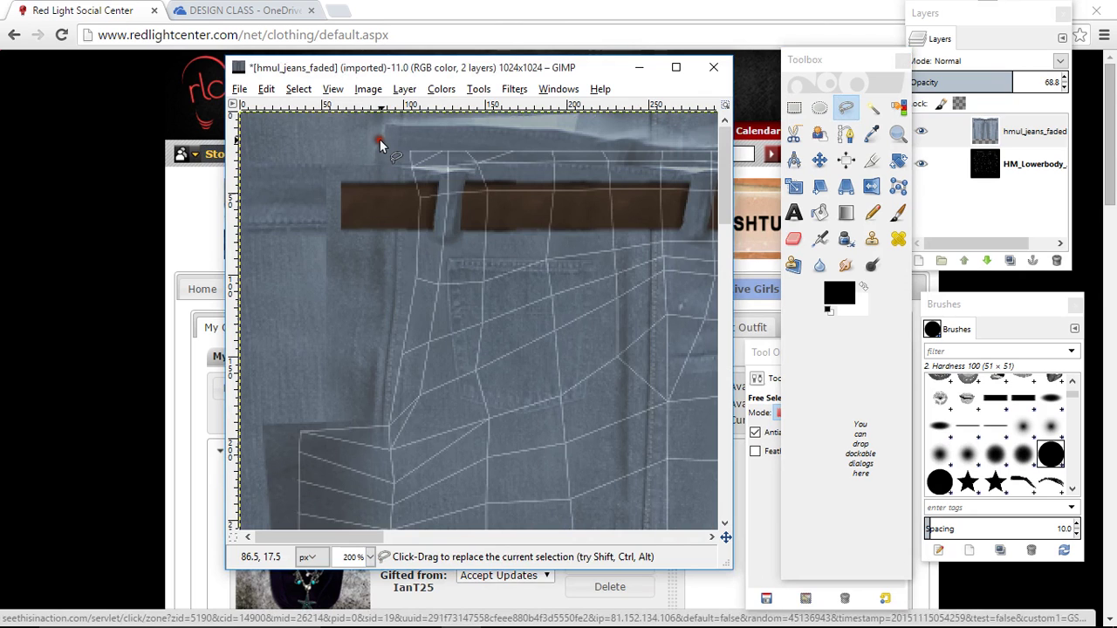
pyautogui.click(411, 145)
pyautogui.hscroll(5, 410, 145)
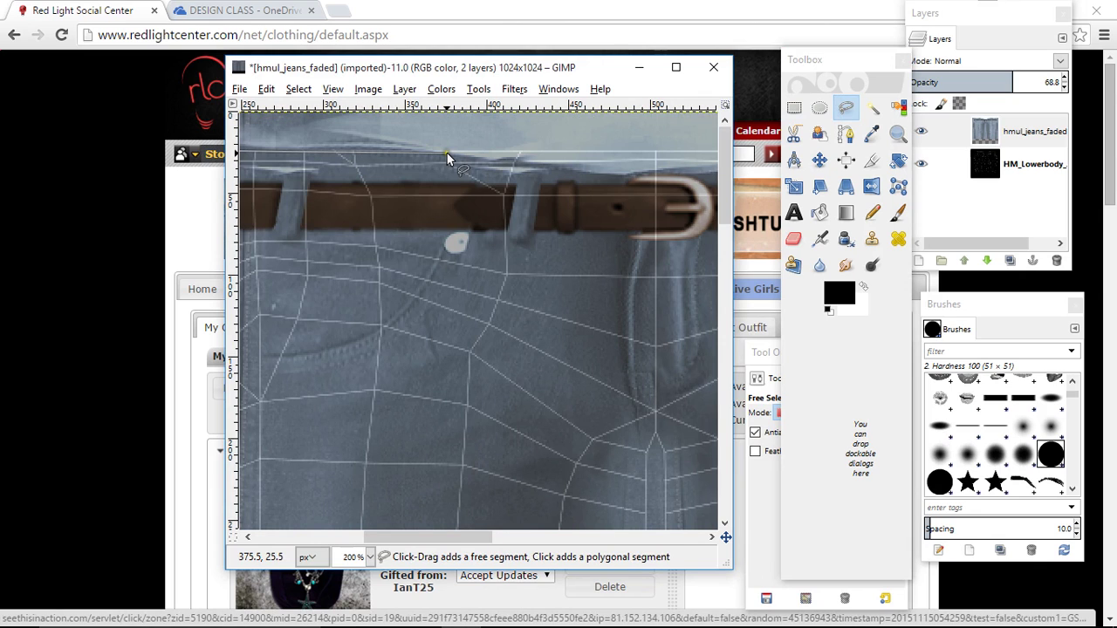
pyautogui.moveTo(447, 153); pyautogui.dragTo(633, 171)
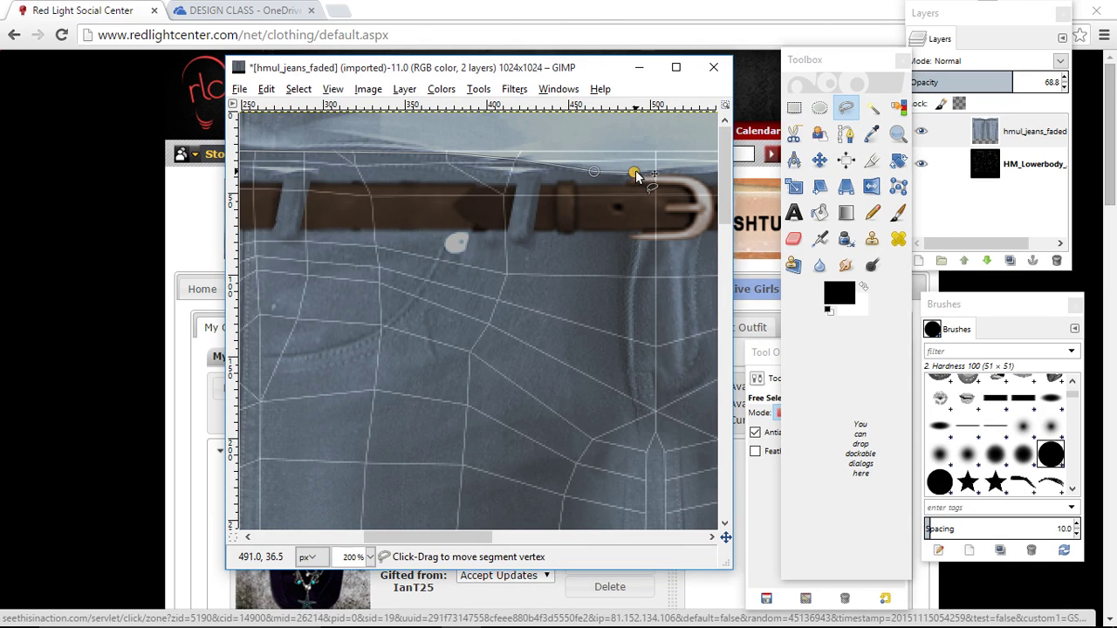
pyautogui.moveTo(635, 174); pyautogui.dragTo(641, 157)
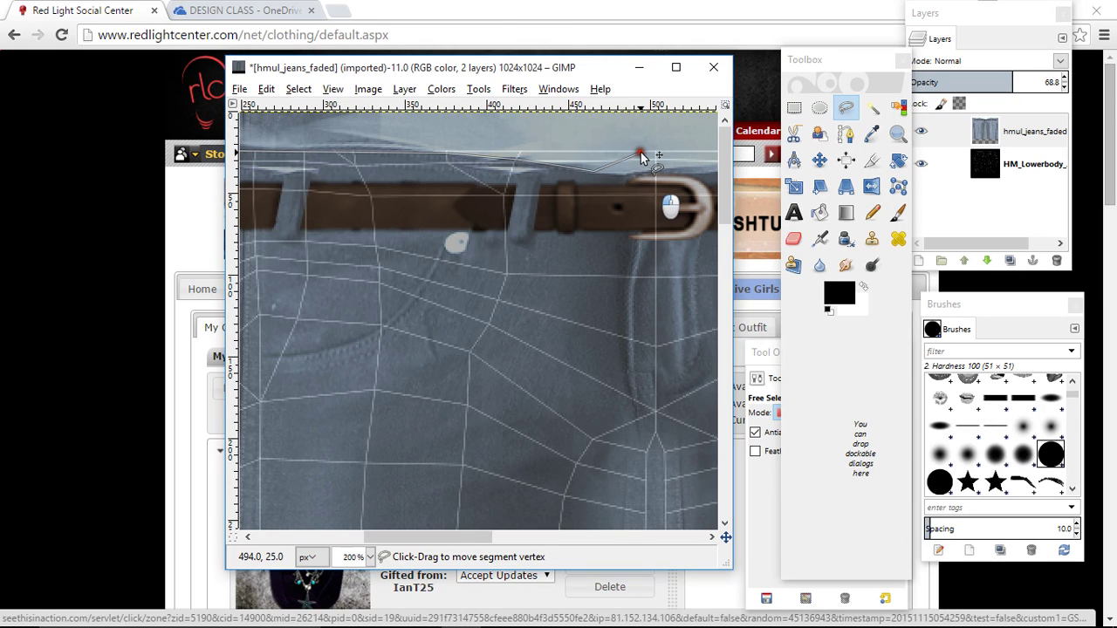
pyautogui.moveTo(641, 157); pyautogui.dragTo(519, 155)
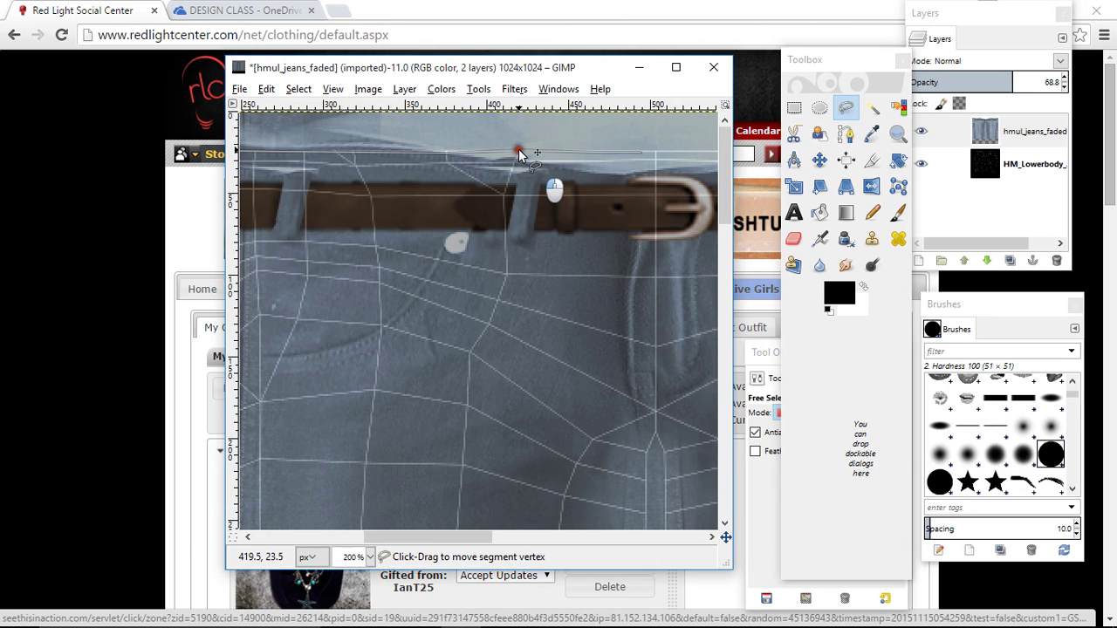
pyautogui.moveTo(454, 537); pyautogui.dragTo(628, 543)
pyautogui.click(648, 154)
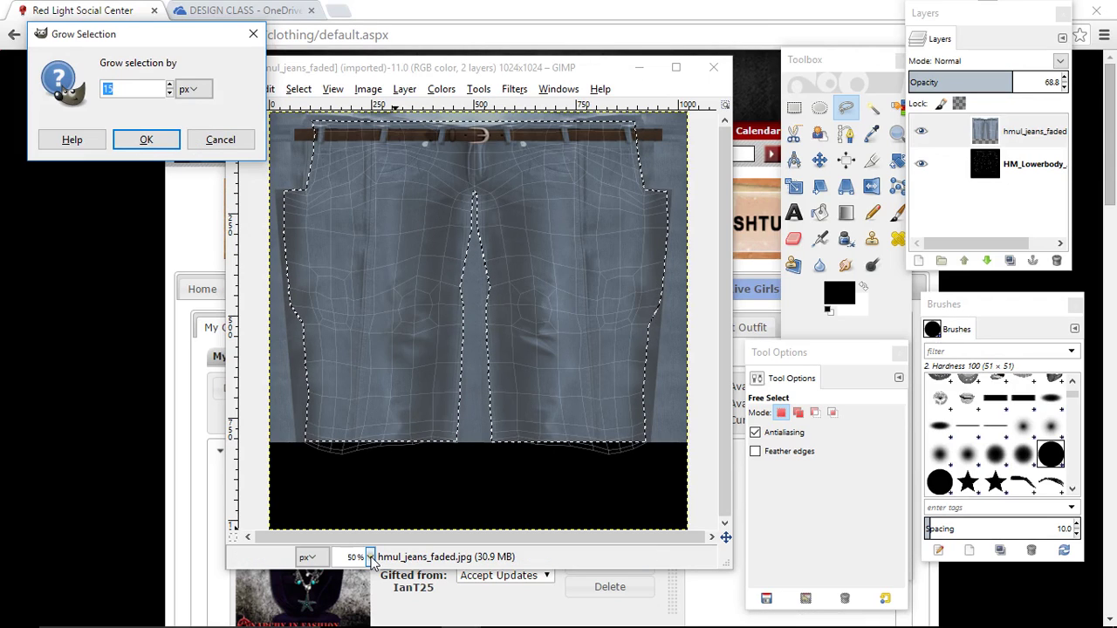
# Grow the selection around the jeans by 15 pixels.
pyautogui.click(244, 142)
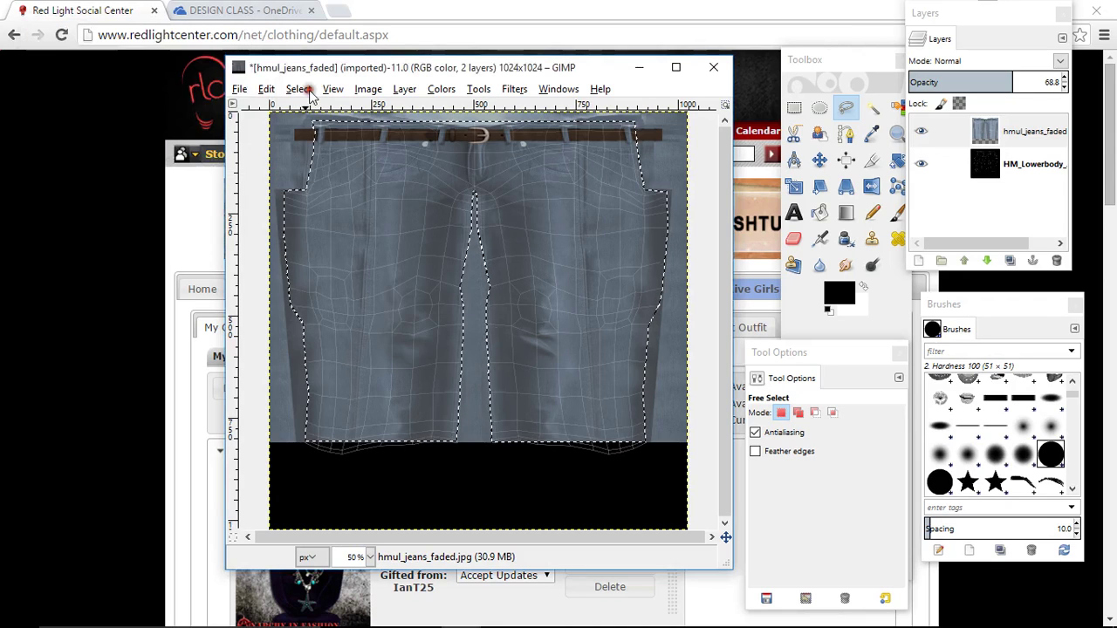
pyautogui.click(300, 89)
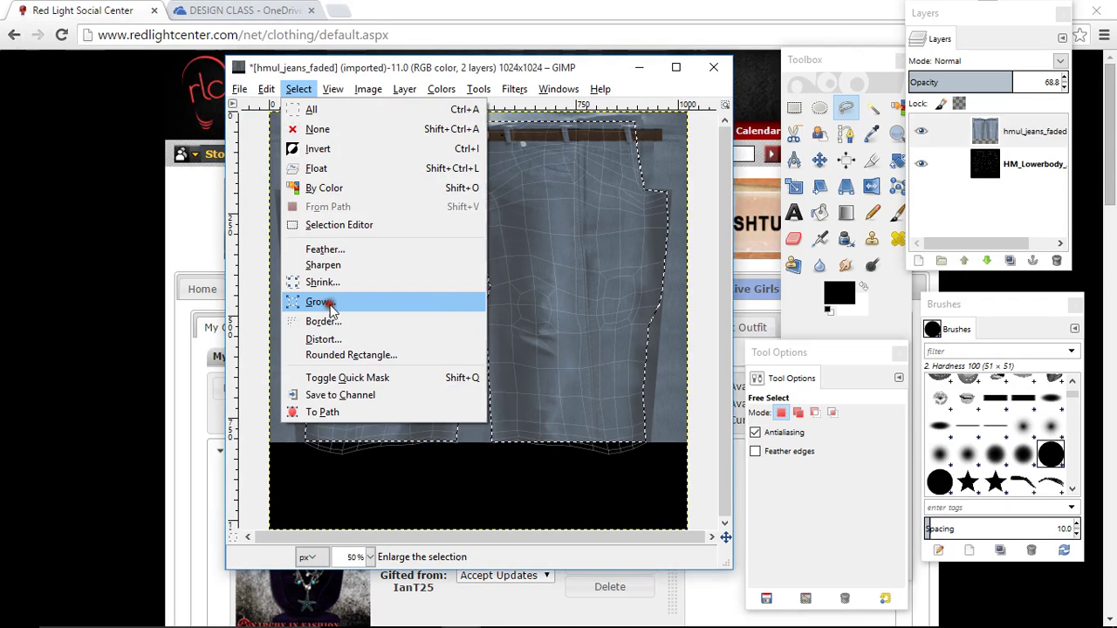
pyautogui.click(319, 302)
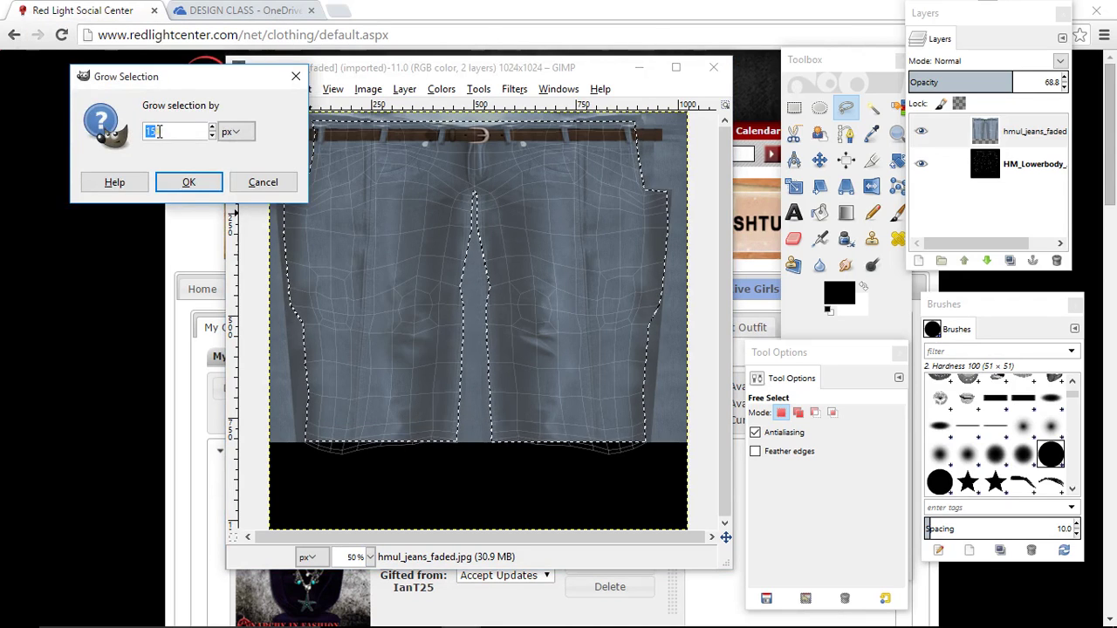
pyautogui.click(189, 182)
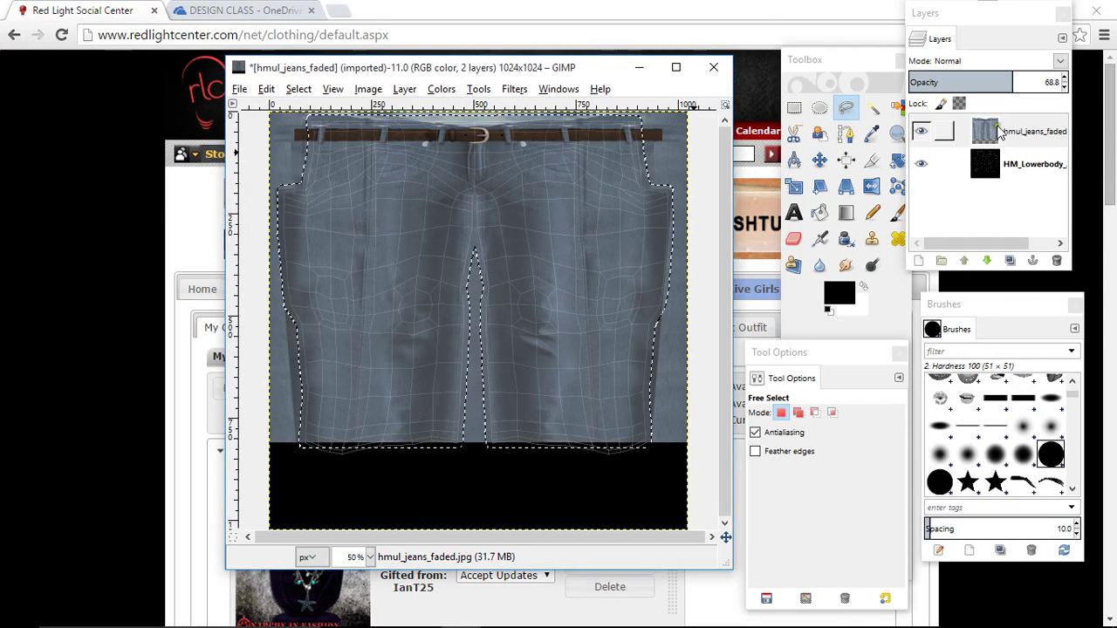
# Cut the selected jeans pixels on the texture layer, then undo the accidental cut.
pyautogui.click(1003, 130)
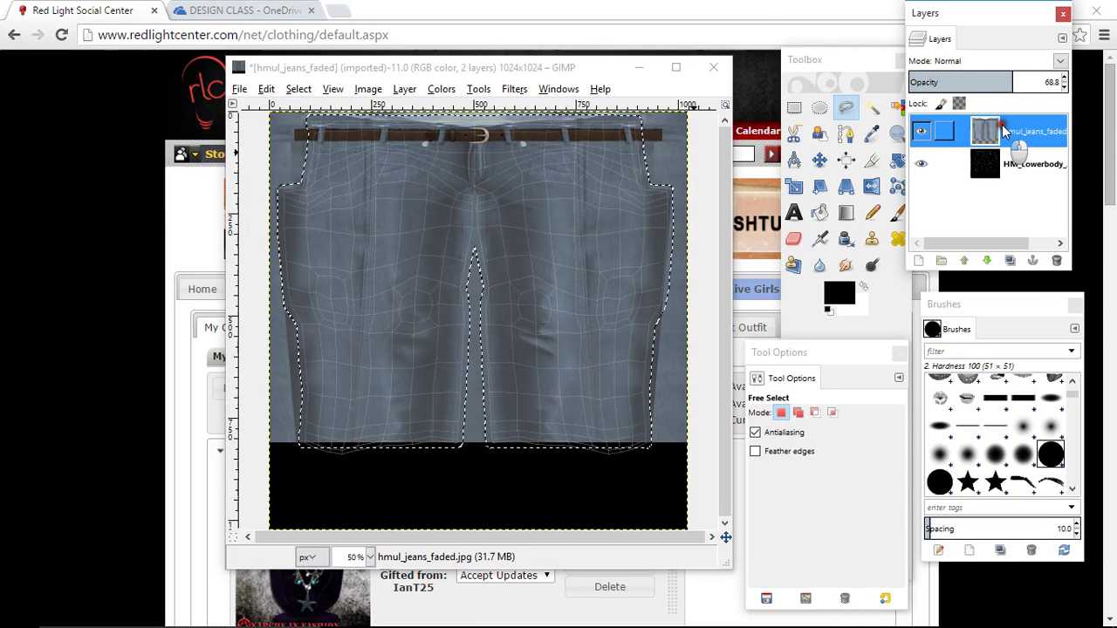
pyautogui.rightClick(375, 215)
pyautogui.moveTo(398, 251)
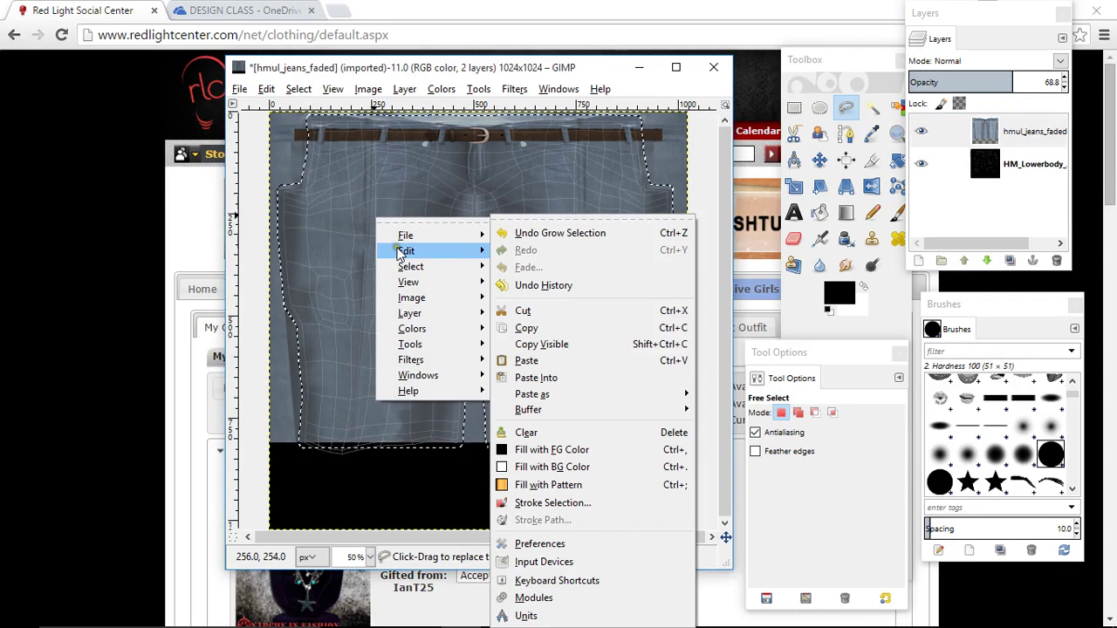
pyautogui.click(527, 310)
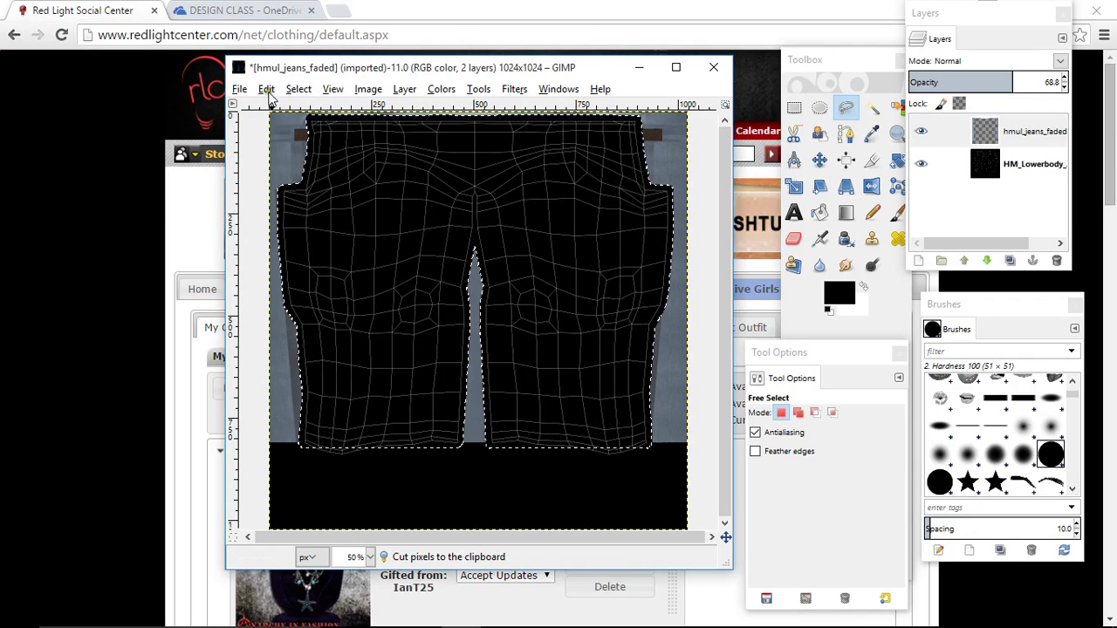
pyautogui.hotkey('ctrl', 'z')
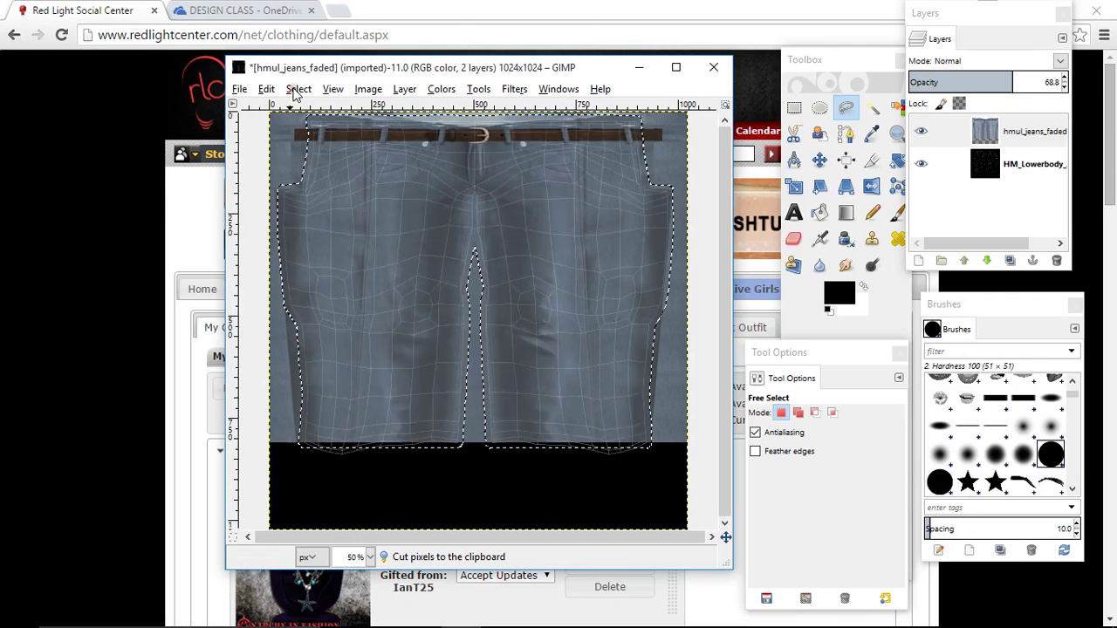
# Invert the selection so everything outside the jeans is selected.
pyautogui.click(297, 89)
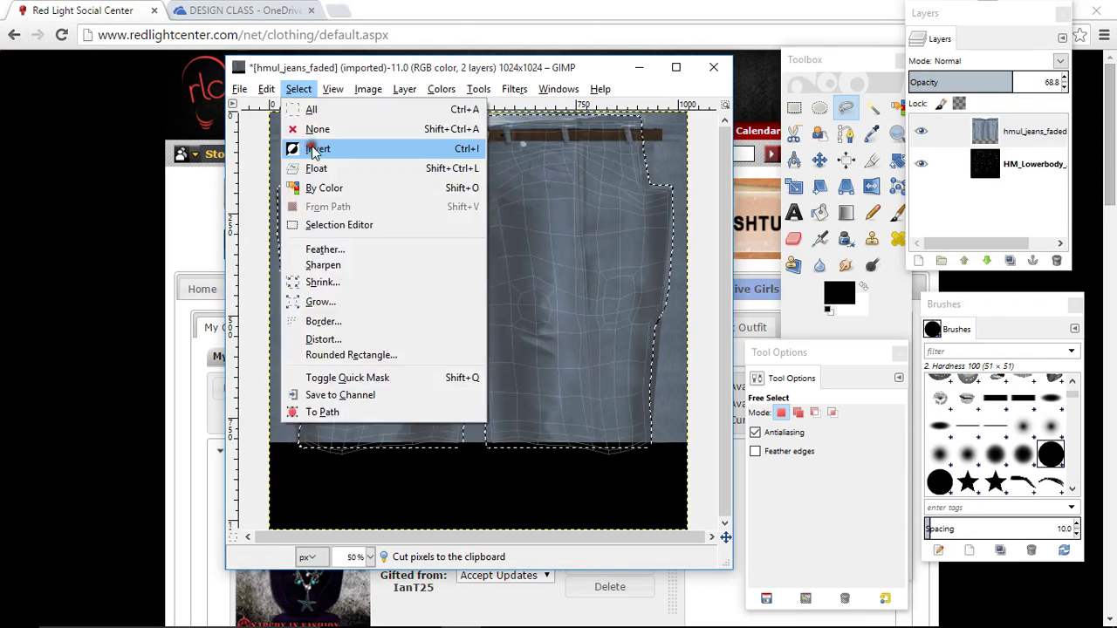
pyautogui.click(316, 151)
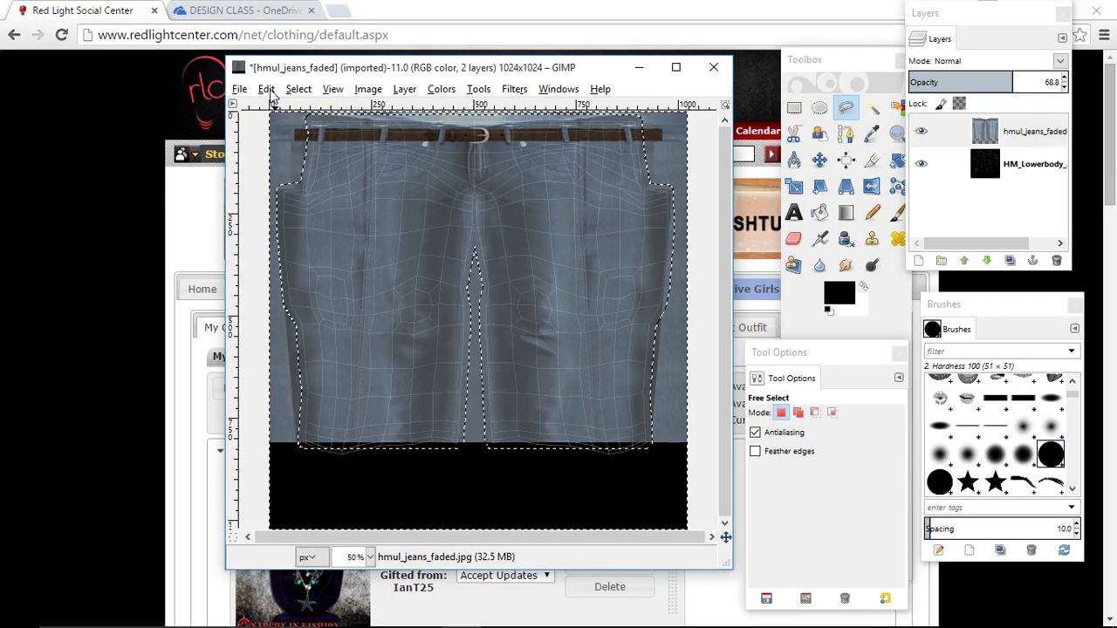
pyautogui.rightClick(346, 172)
# Clear everything around the jeans shape, then deselect so only the denim texture remains.
pyautogui.moveTo(406, 202)
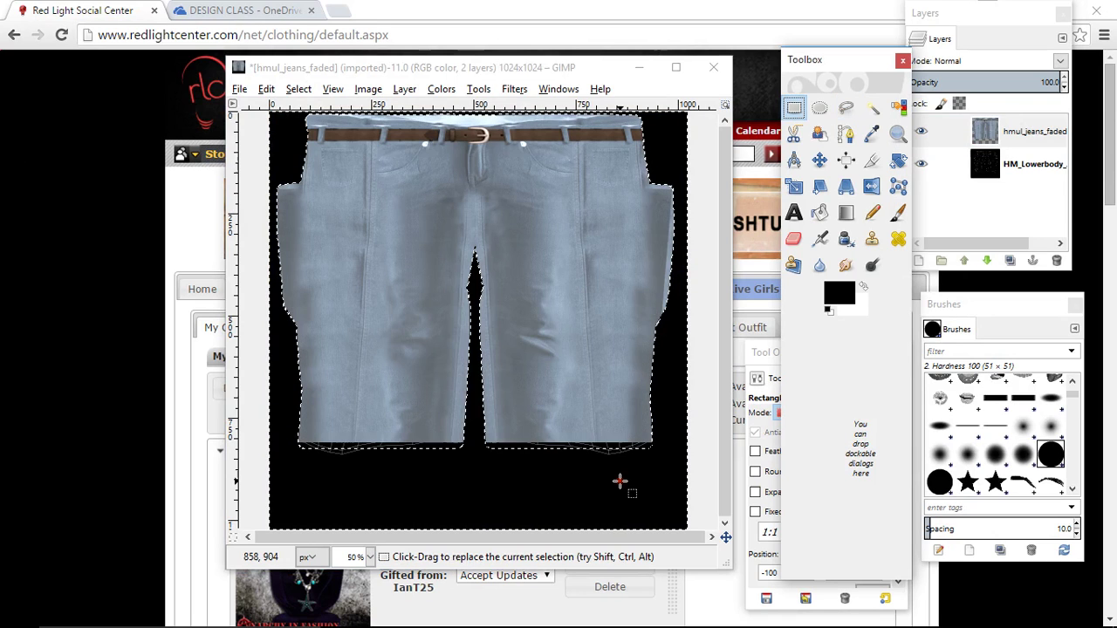
pyautogui.click(619, 481)
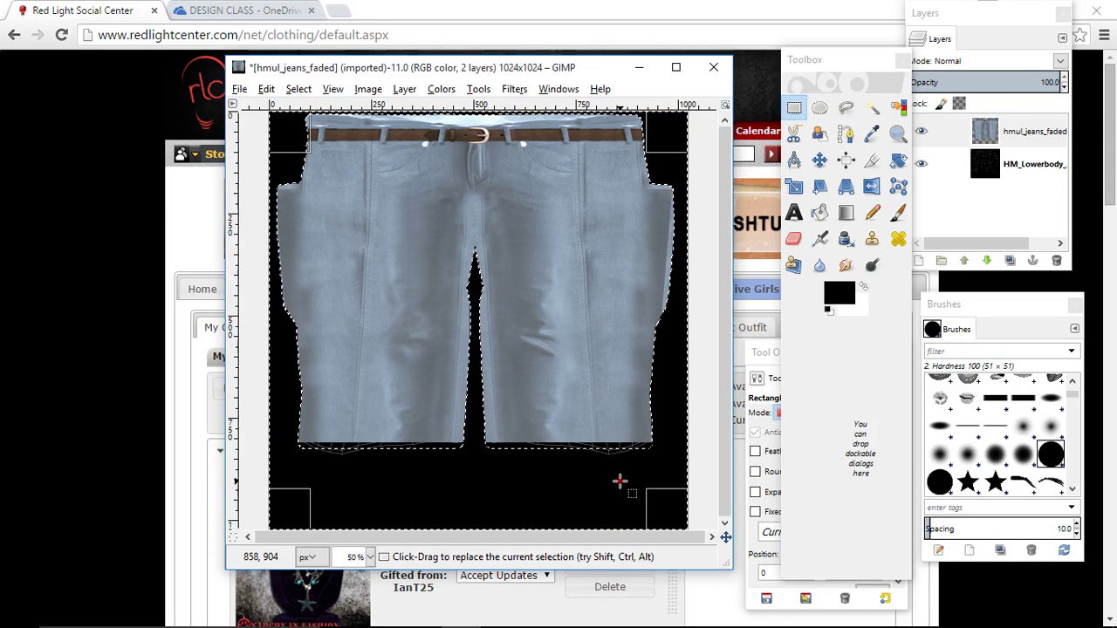
pyautogui.click(527, 266)
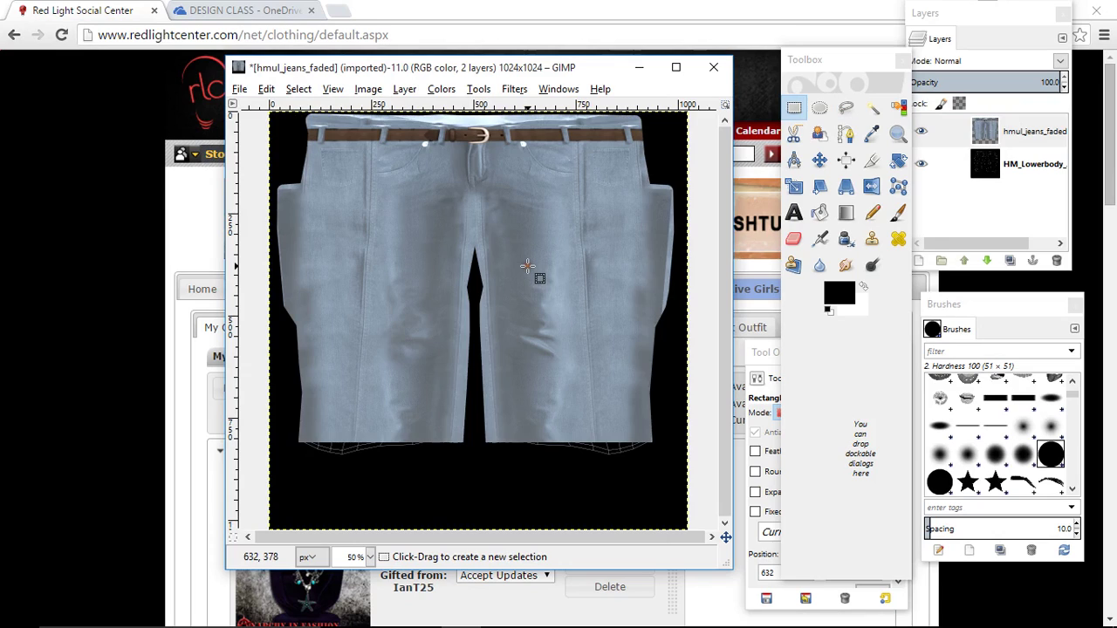
# Open Enhance > Sharpen on the jeans texture, set Sharpness to 80 and inspect the preview.
pyautogui.click(517, 90)
pyautogui.moveTo(553, 200)
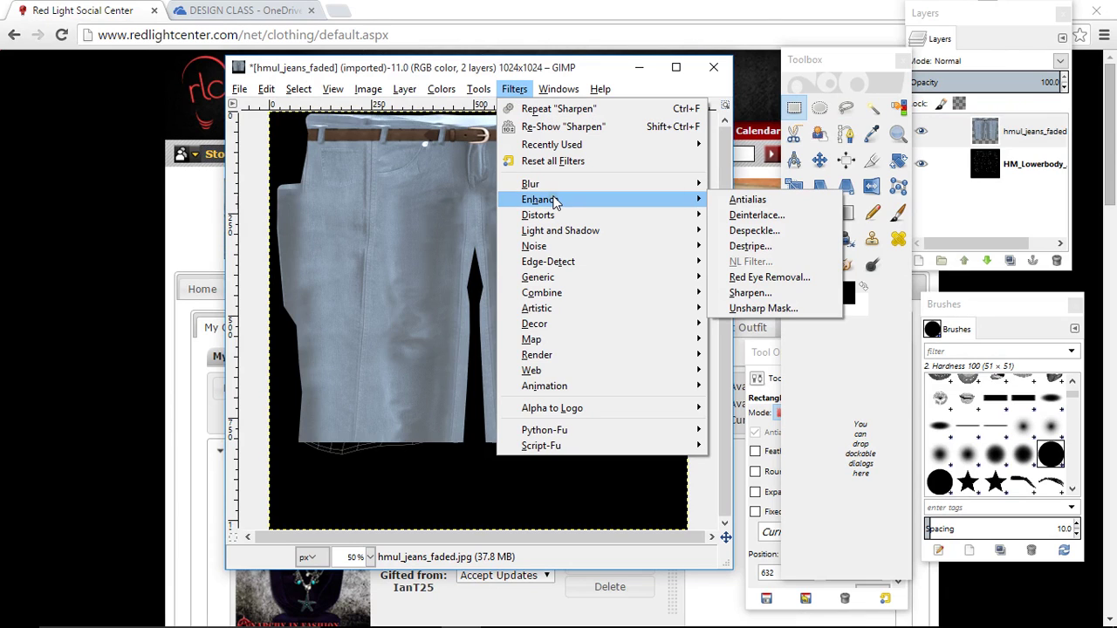
pyautogui.click(750, 294)
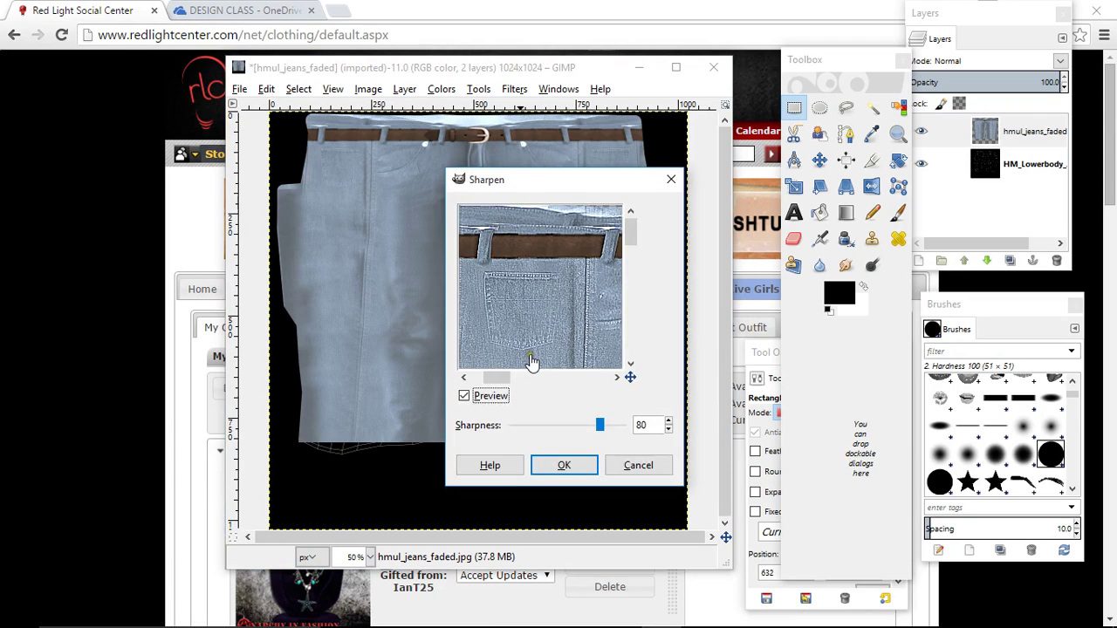
pyautogui.moveTo(600, 425)
pyautogui.mouseDown()
pyautogui.moveTo(524, 432)
pyautogui.moveTo(575, 438)
pyautogui.moveTo(512, 425)
pyautogui.moveTo(593, 428)
pyautogui.moveTo(601, 442)
pyautogui.mouseUp()
pyautogui.click(669, 429)
pyautogui.moveTo(496, 378); pyautogui.dragTo(546, 386)
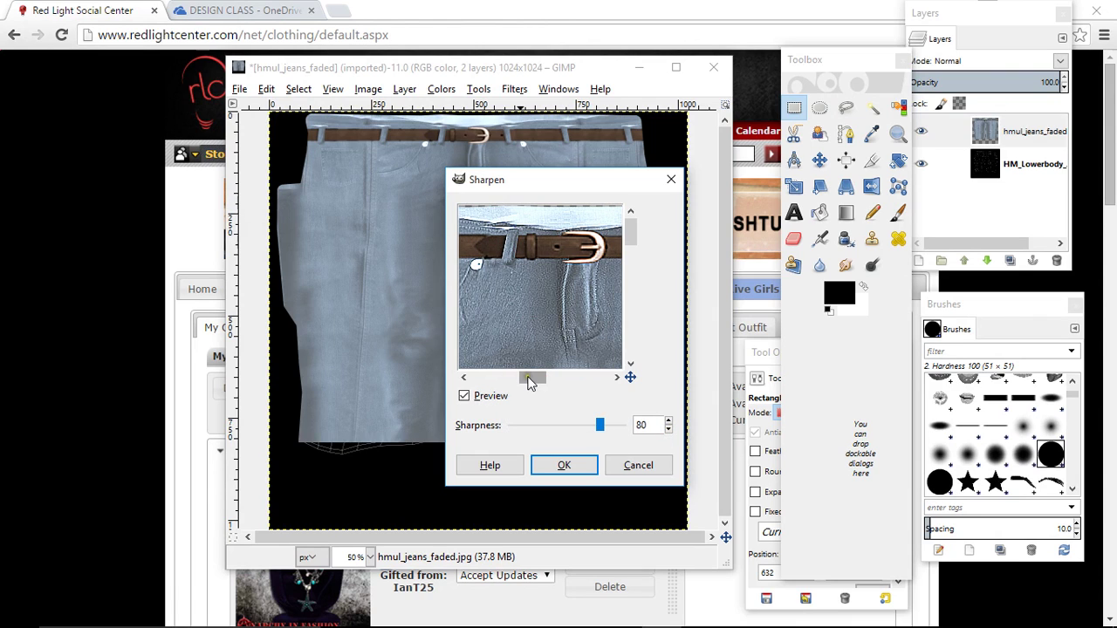
pyautogui.moveTo(530, 384)
pyautogui.mouseDown()
pyautogui.moveTo(515, 387)
pyautogui.moveTo(541, 389)
pyautogui.mouseUp()
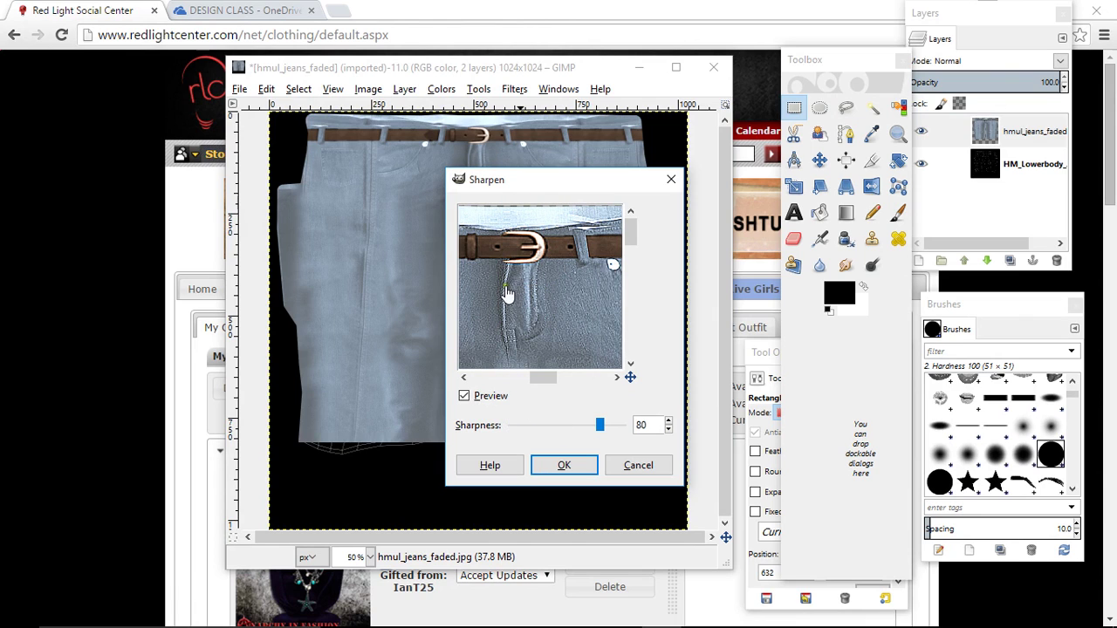
pyautogui.scroll(-1, 519, 279)
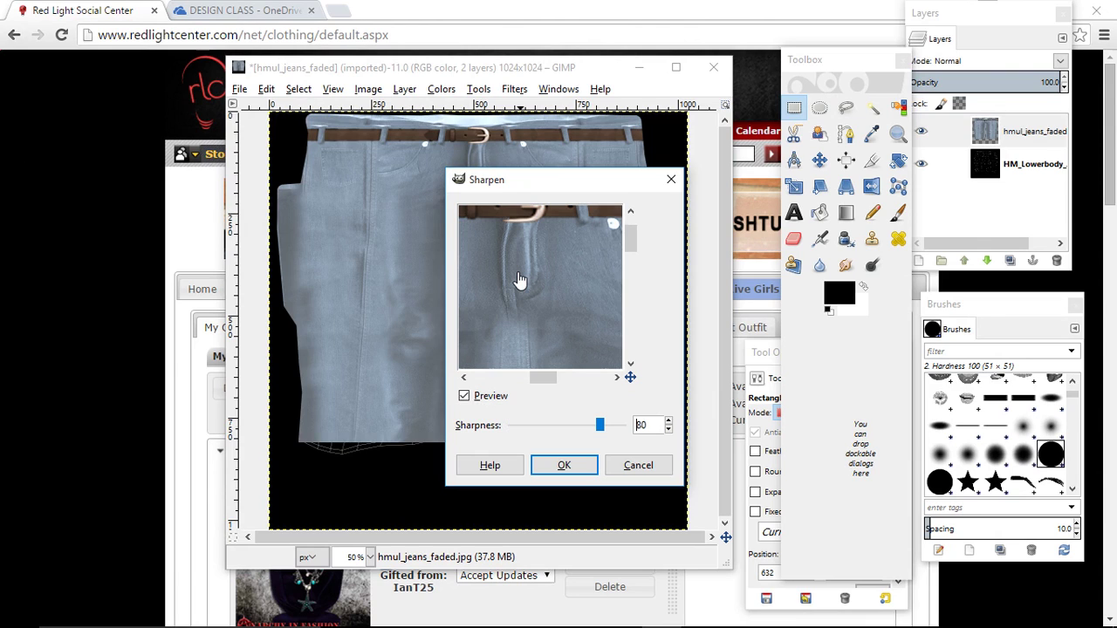
pyautogui.scroll(1, 518, 279)
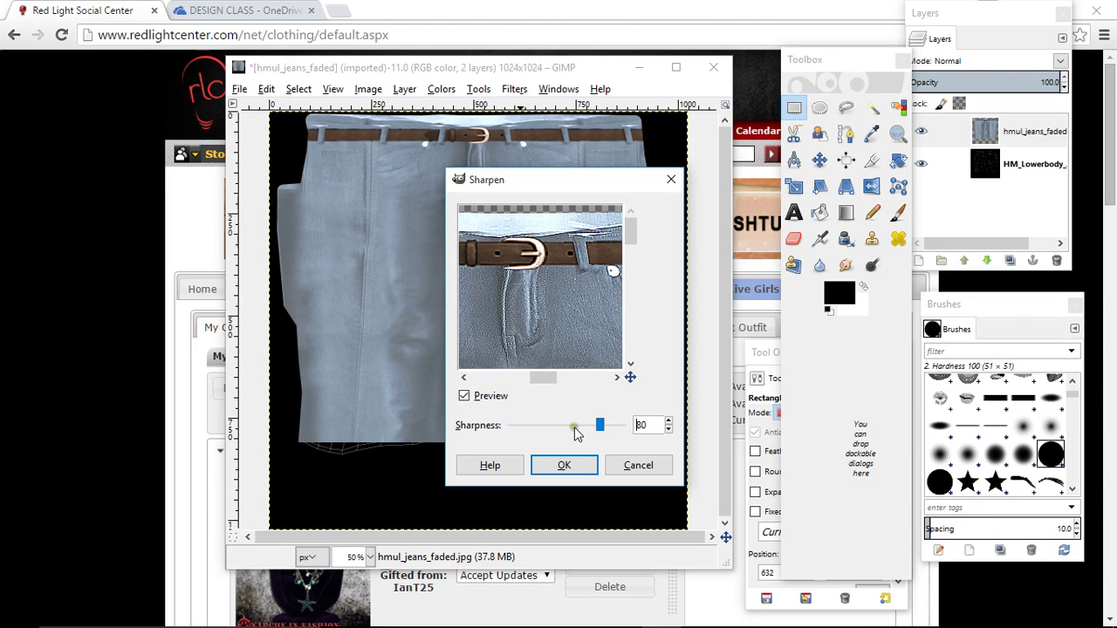
# Apply the sharpen at 80 and hide the black HM_Lowerbody layer.
pyautogui.click(564, 465)
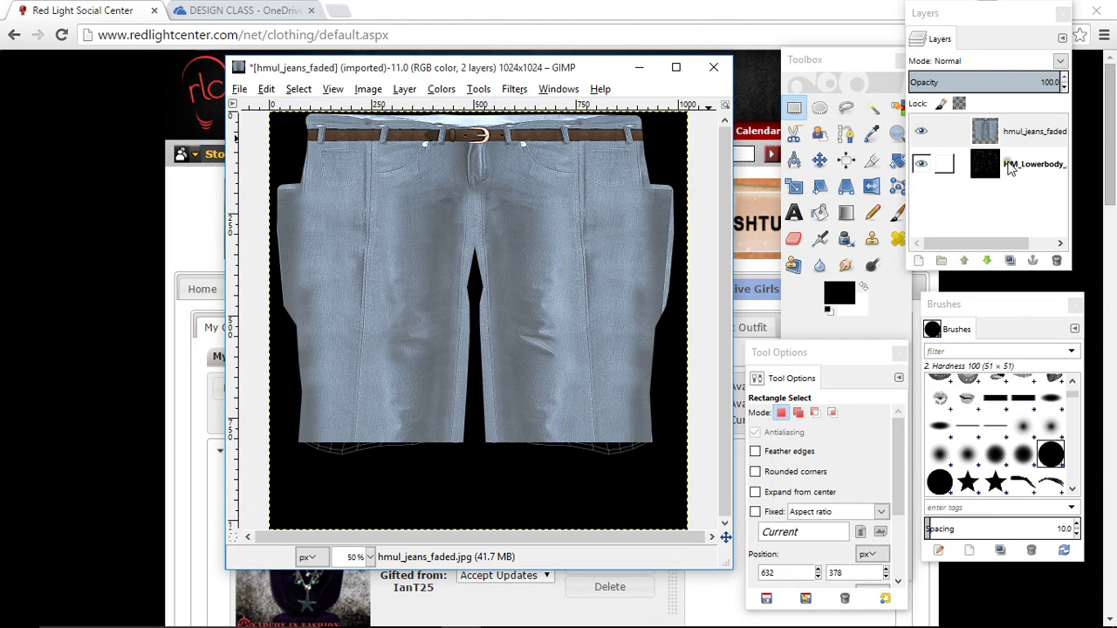
pyautogui.click(1010, 166)
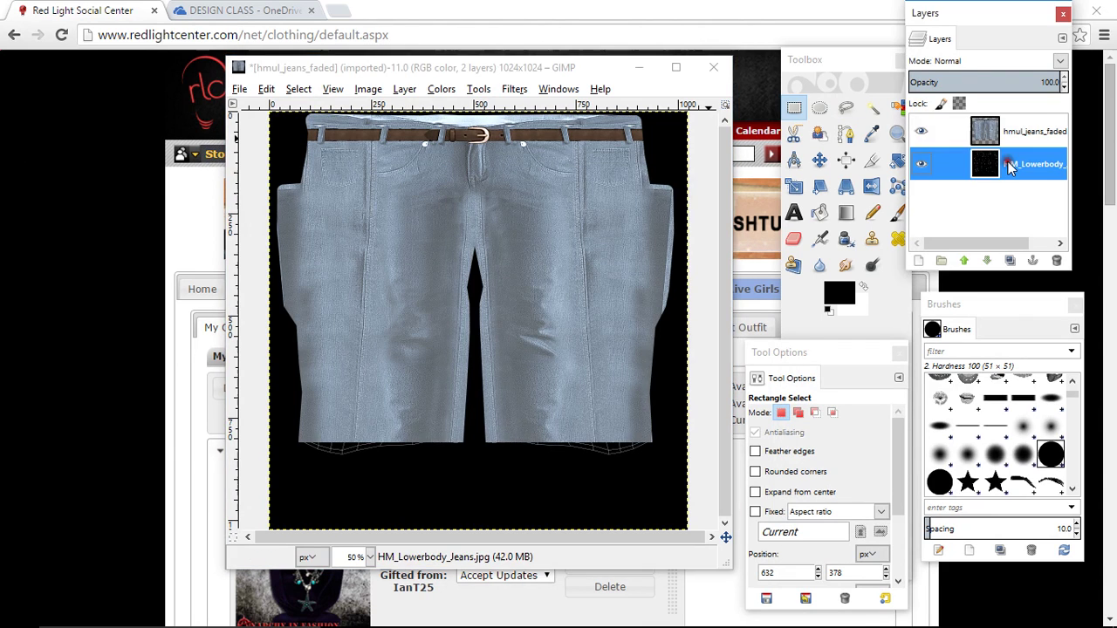
pyautogui.click(924, 164)
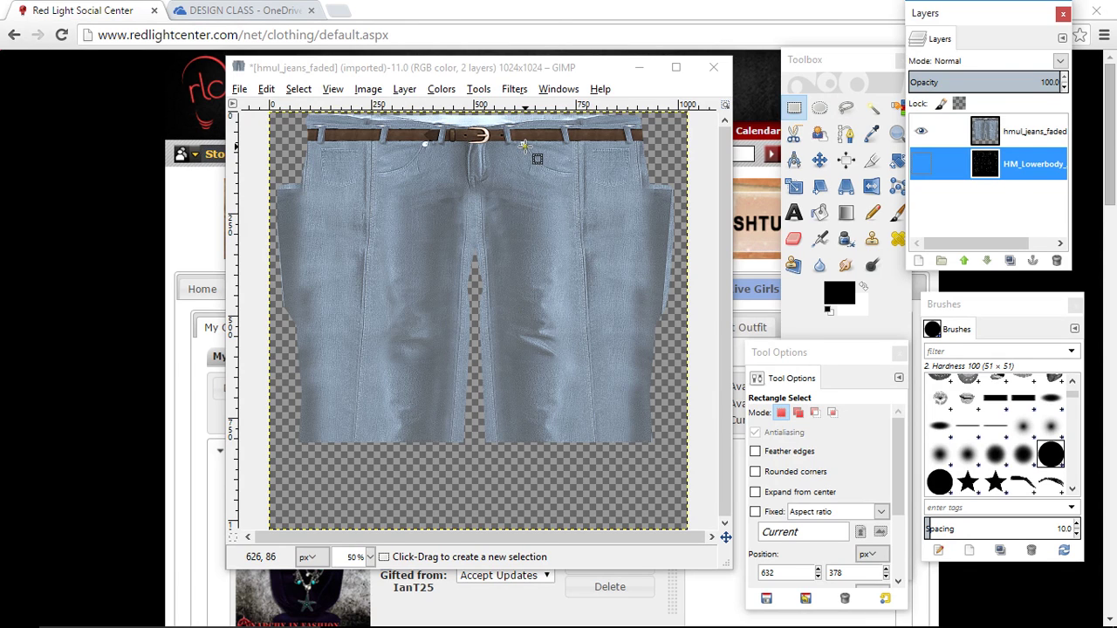
pyautogui.click(239, 89)
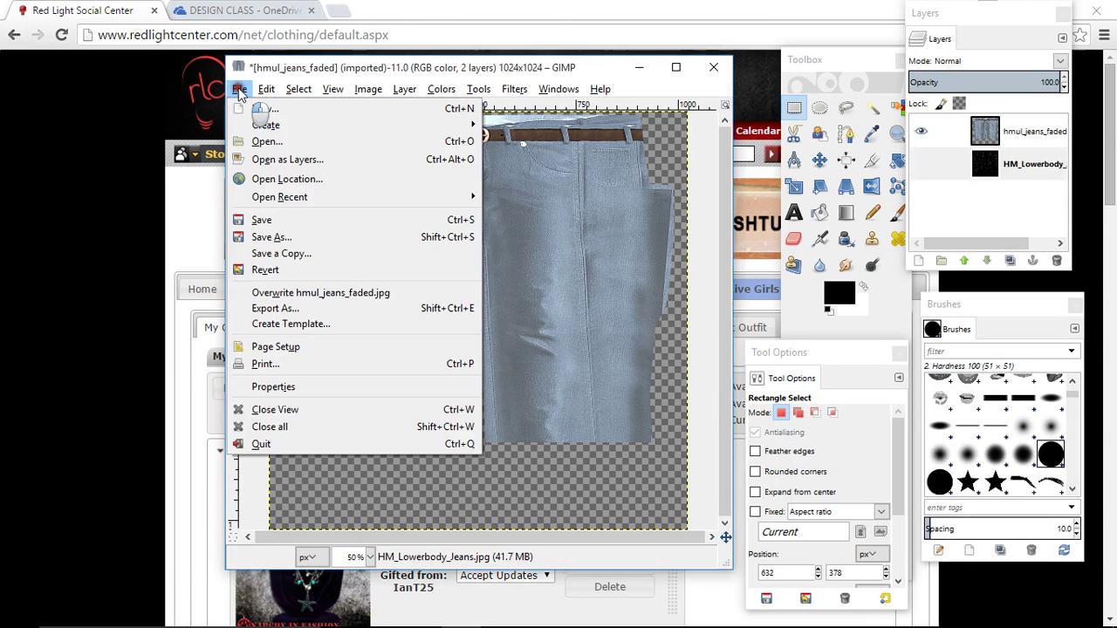
# Export the texture to the Desktop as BLUE JEANS MALE.png in PNG format.
pyautogui.click(292, 311)
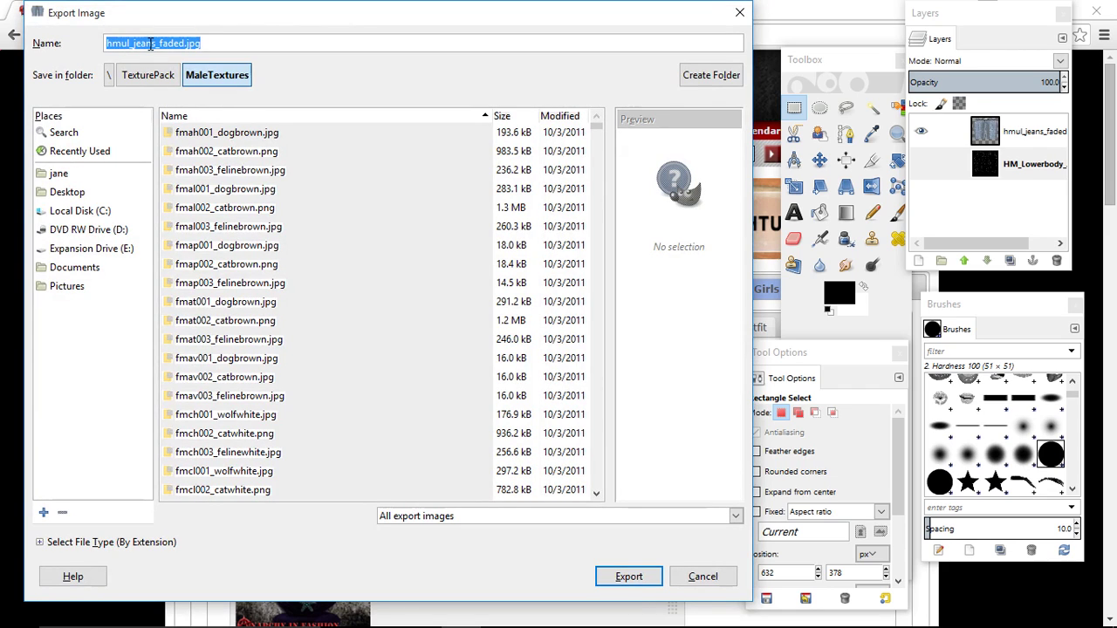
pyautogui.write('BL')
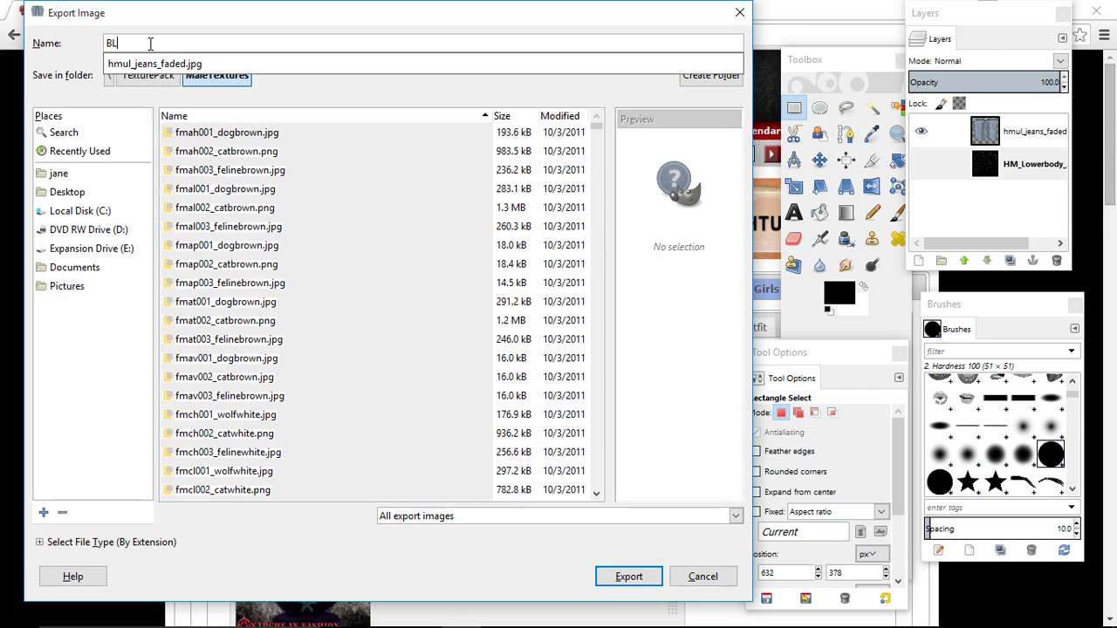
pyautogui.write('UE JEANS MALE')
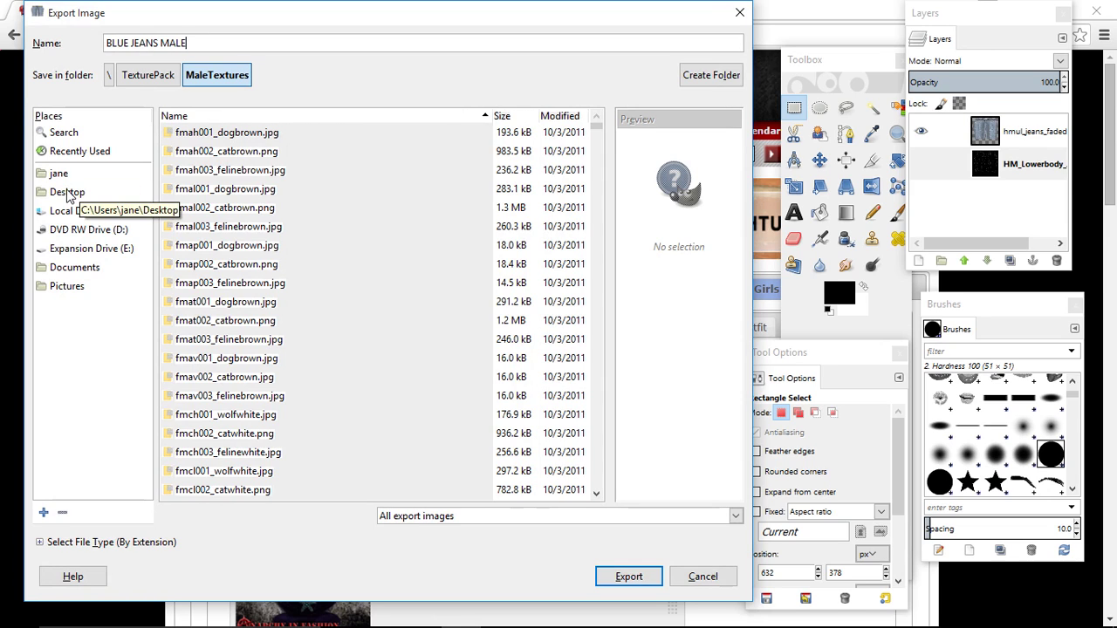
pyautogui.click(67, 193)
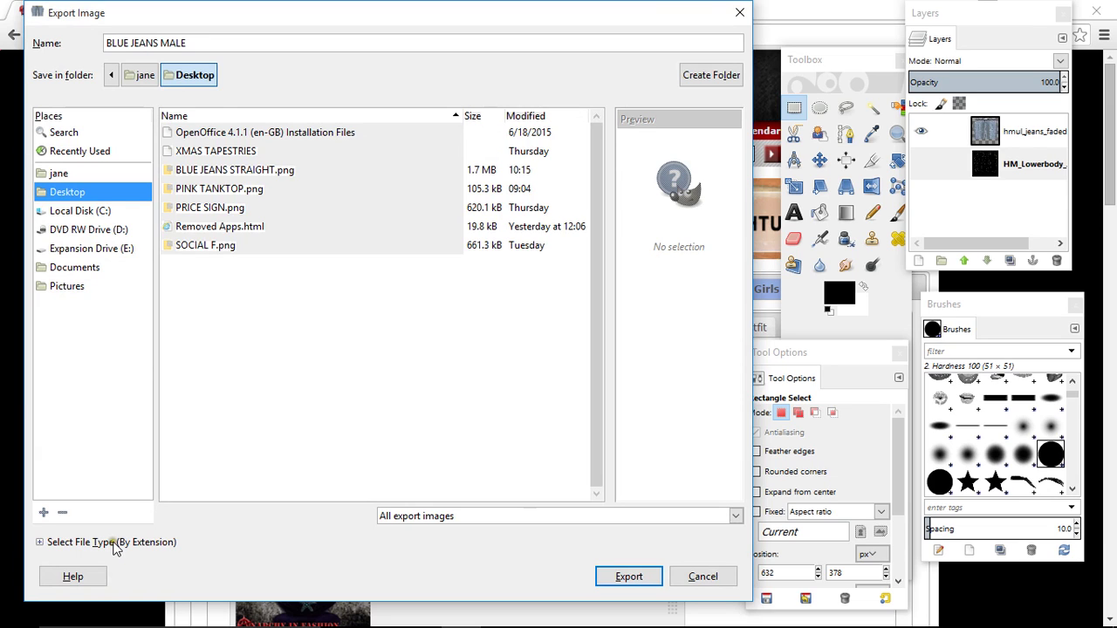
pyautogui.click(112, 542)
pyautogui.scroll(-3, 94, 499)
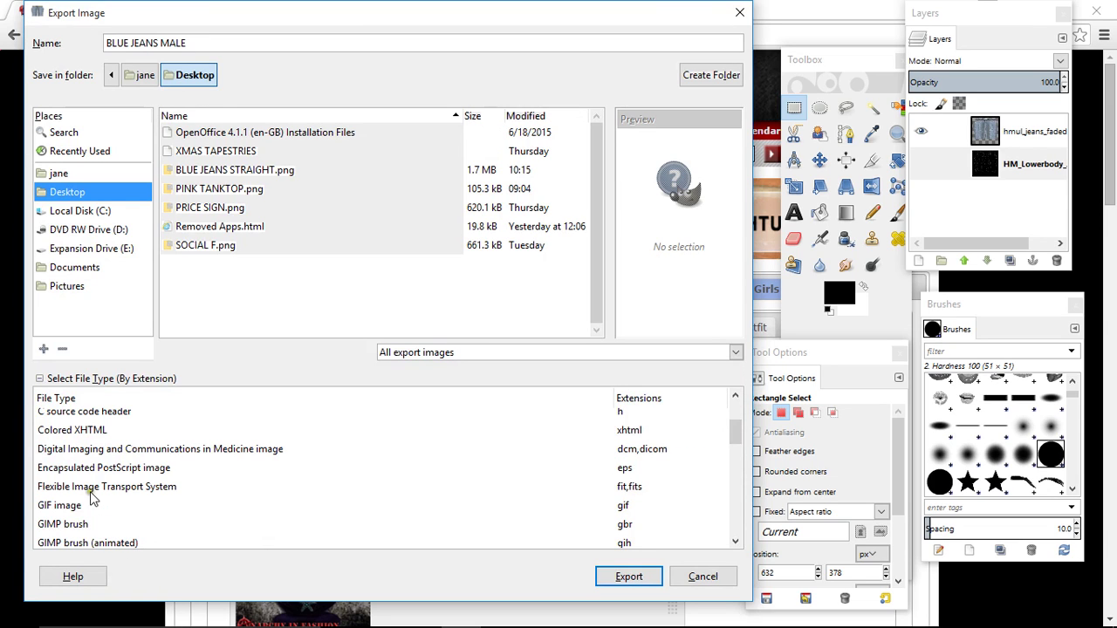
pyautogui.scroll(-5, 94, 499)
pyautogui.click(114, 515)
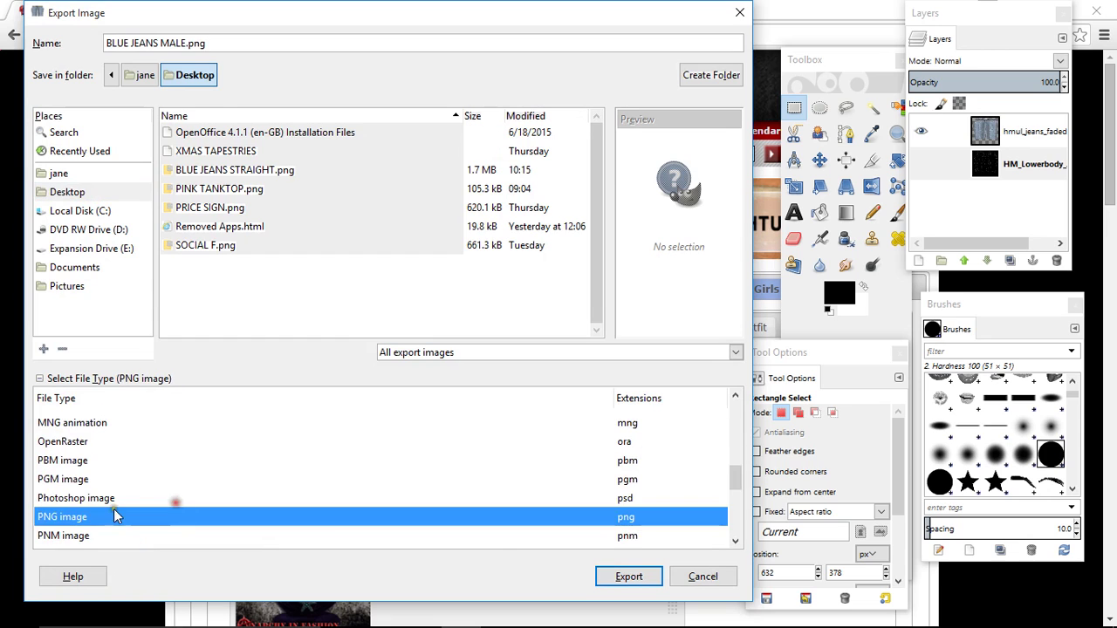
pyautogui.click(626, 577)
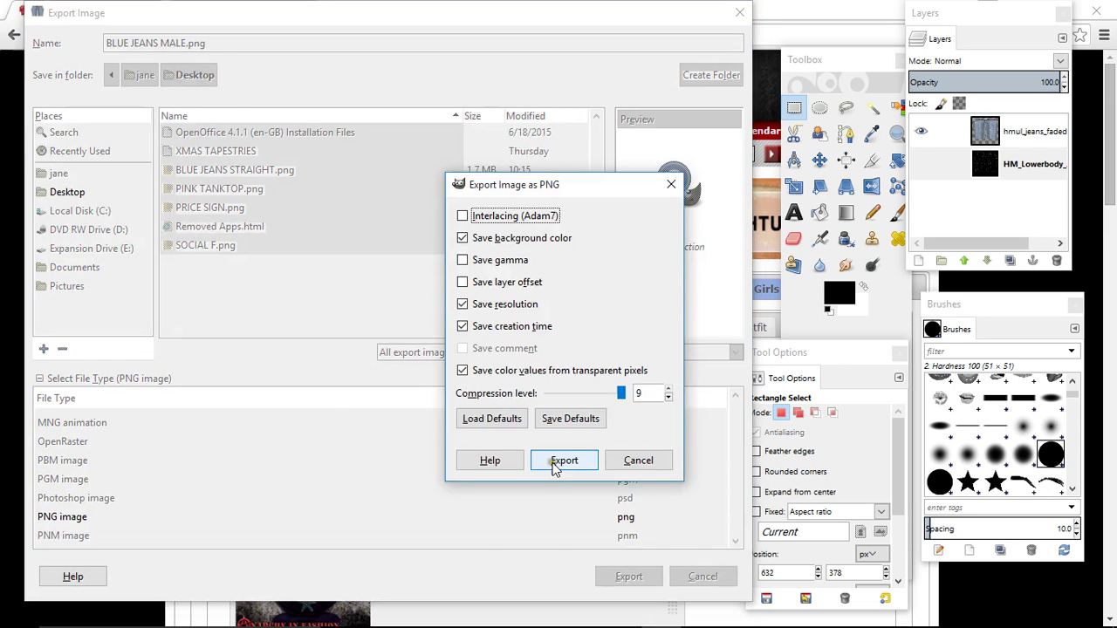
pyautogui.click(563, 461)
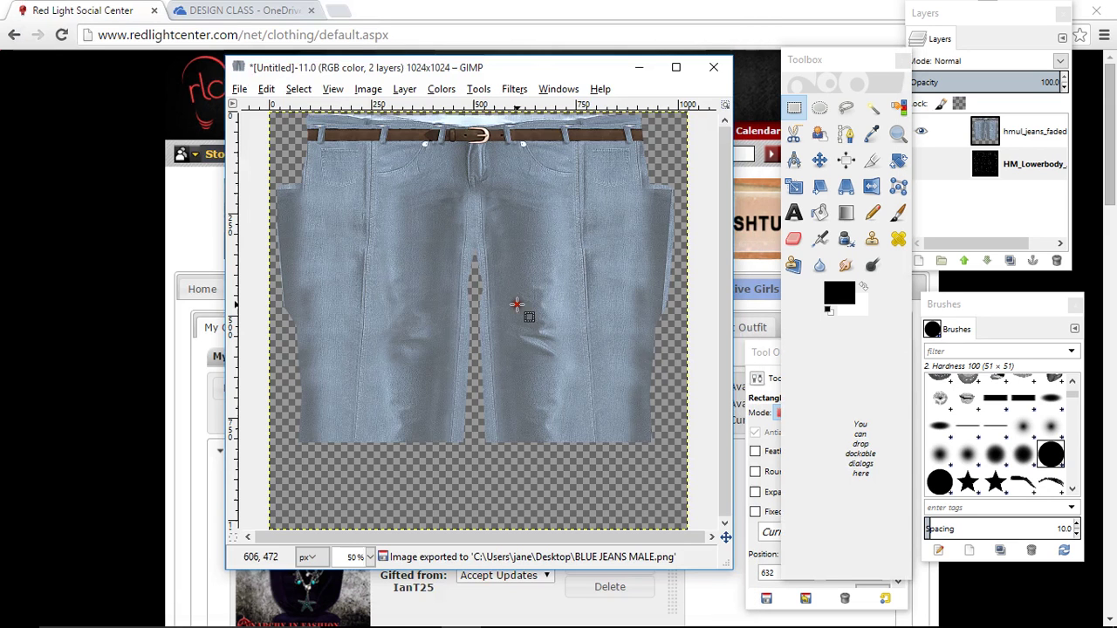
# Start creating a new New Style outfit on the Red Light Center clothing page.
pyautogui.click(639, 68)
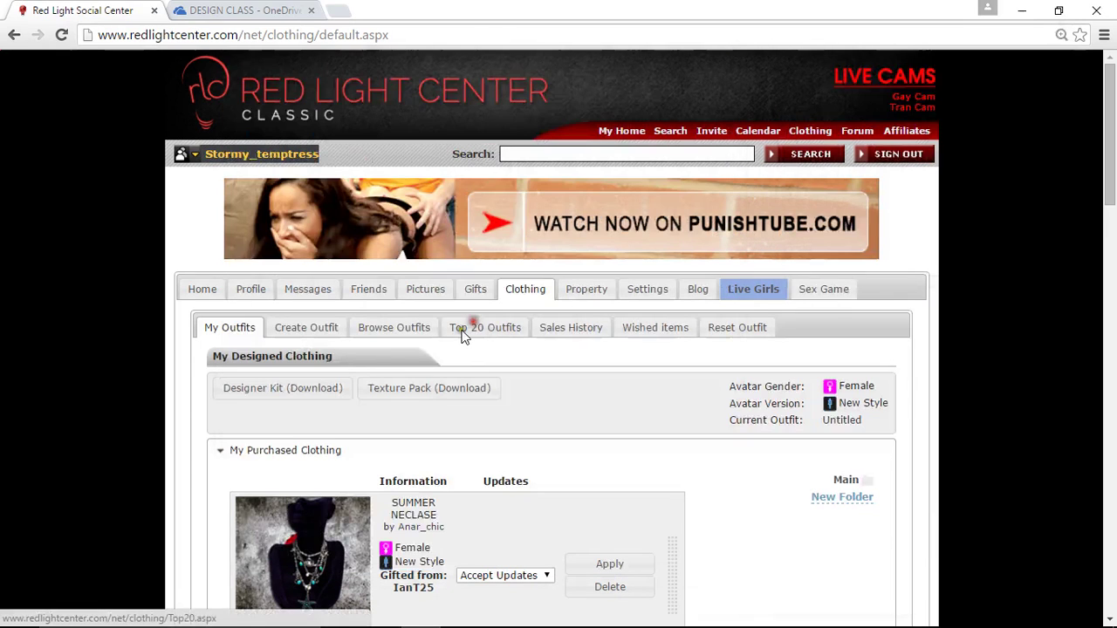
pyautogui.click(307, 336)
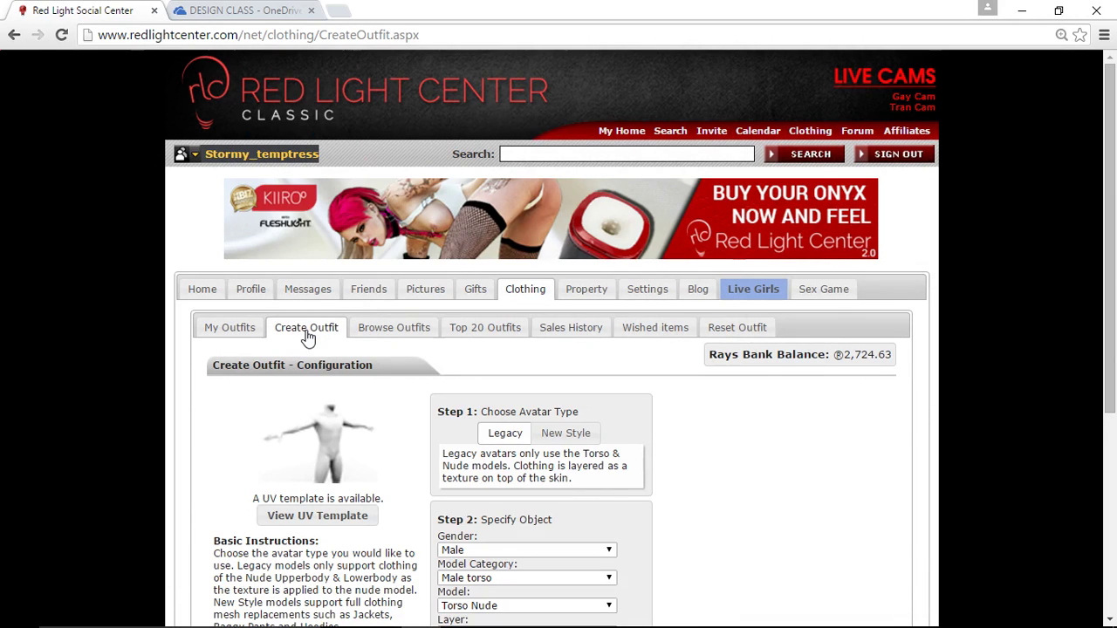
pyautogui.click(566, 435)
pyautogui.scroll(-2, 445, 377)
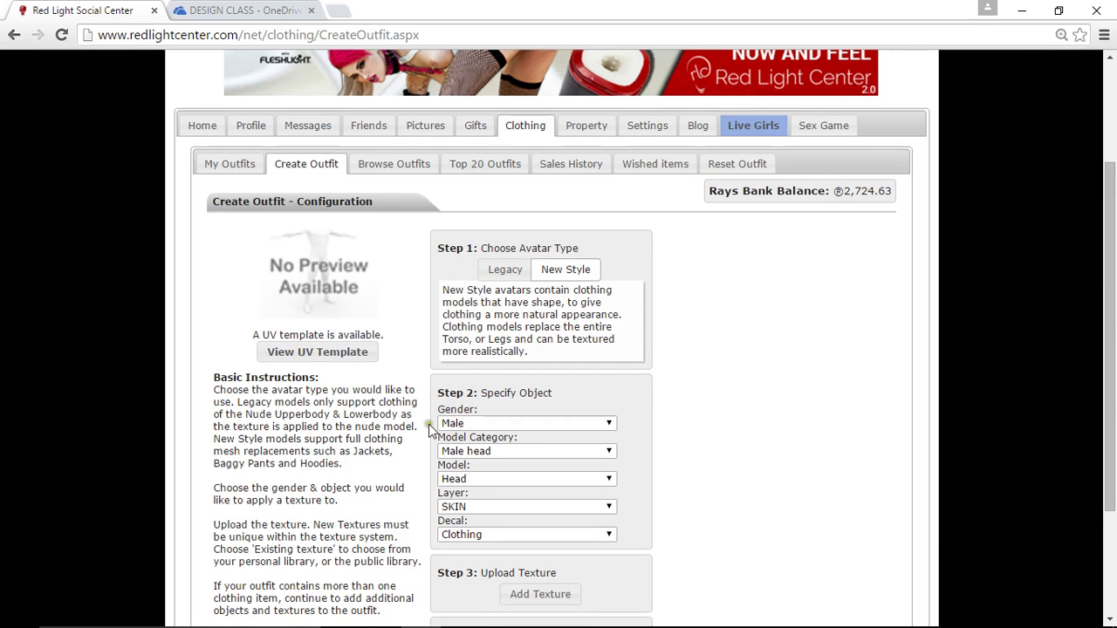
pyautogui.scroll(-2, 424, 419)
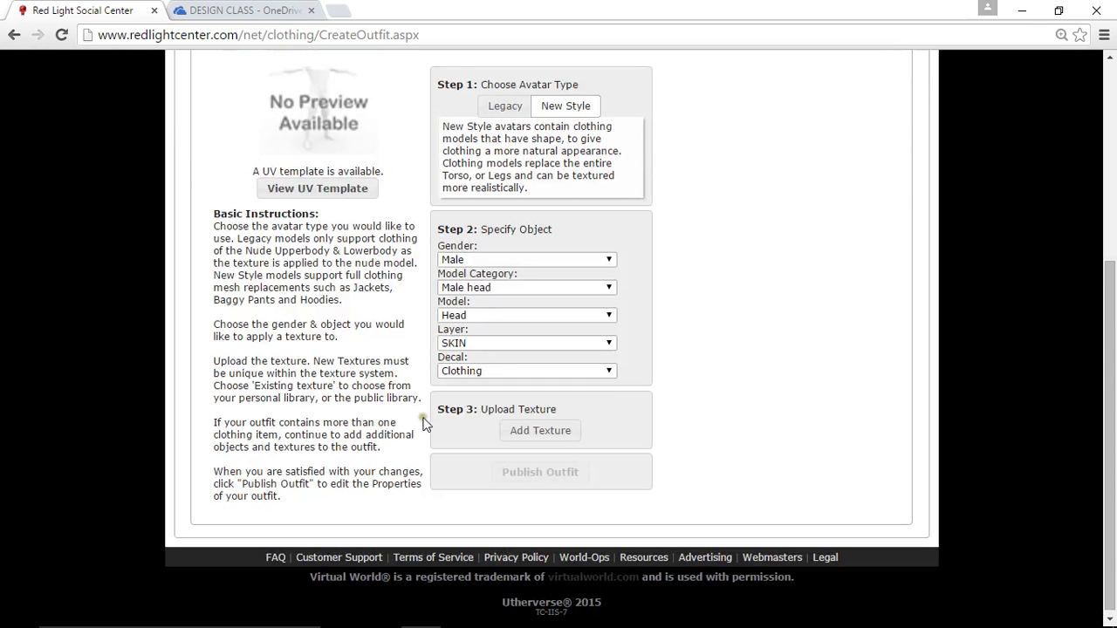
# Choose Male legs, the Jeans model and the CLOTHING layer, then bring up Add Texture.
pyautogui.click(484, 287)
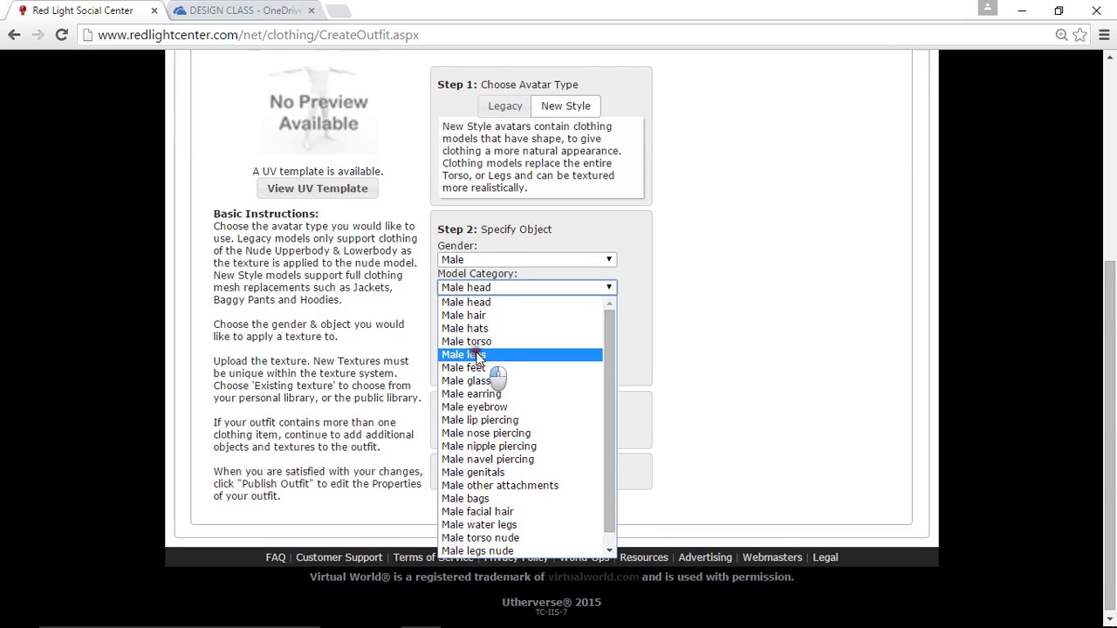
pyautogui.click(480, 356)
pyautogui.click(472, 316)
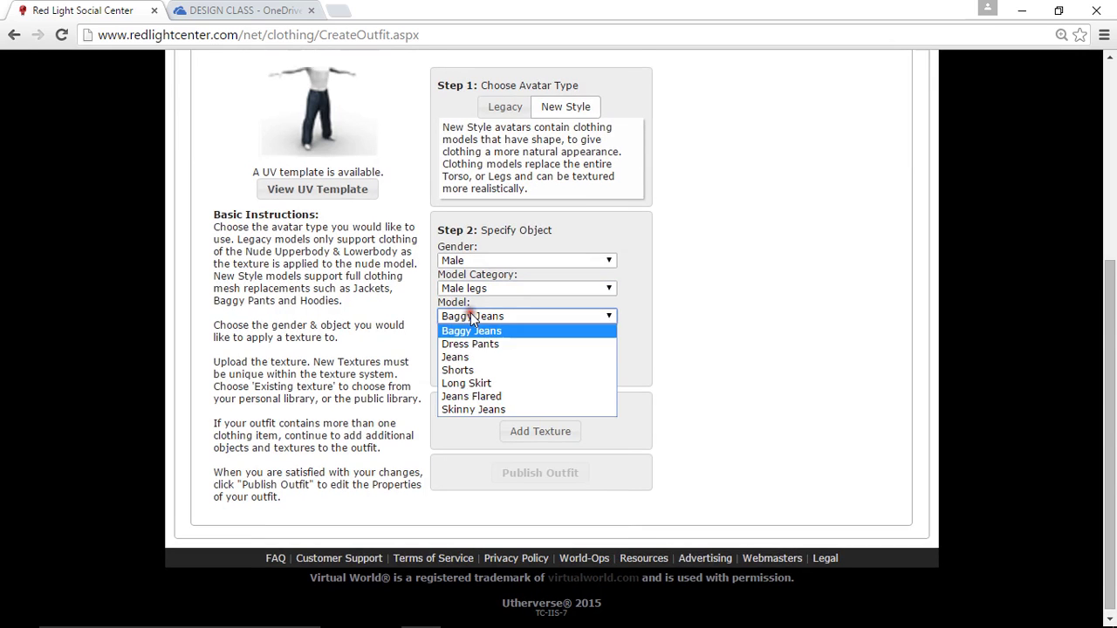
pyautogui.click(466, 357)
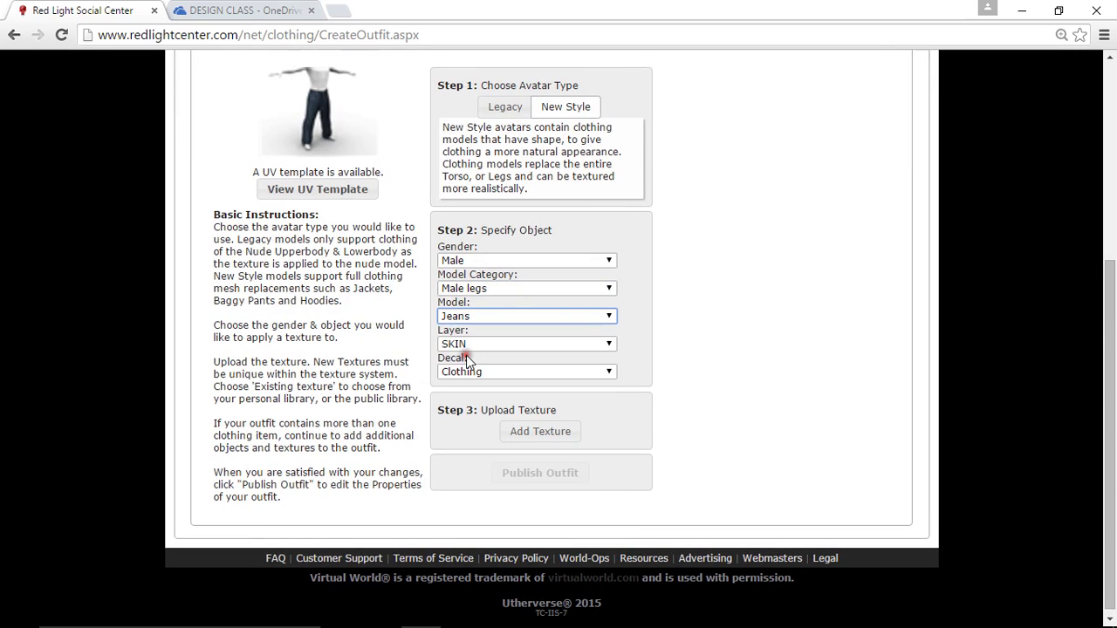
pyautogui.click(477, 345)
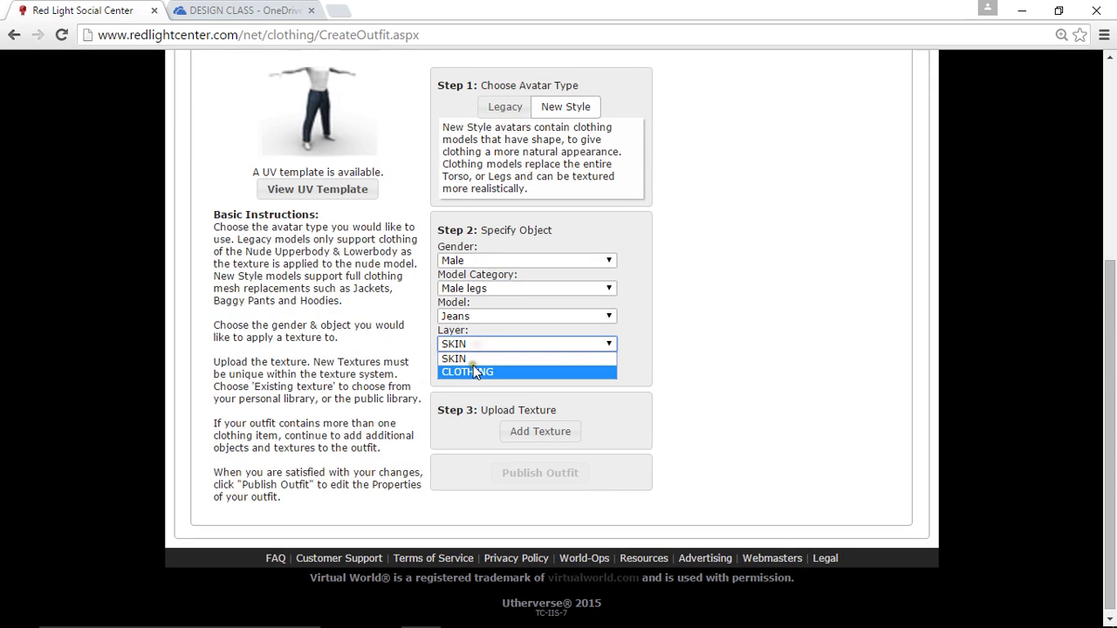
pyautogui.click(463, 371)
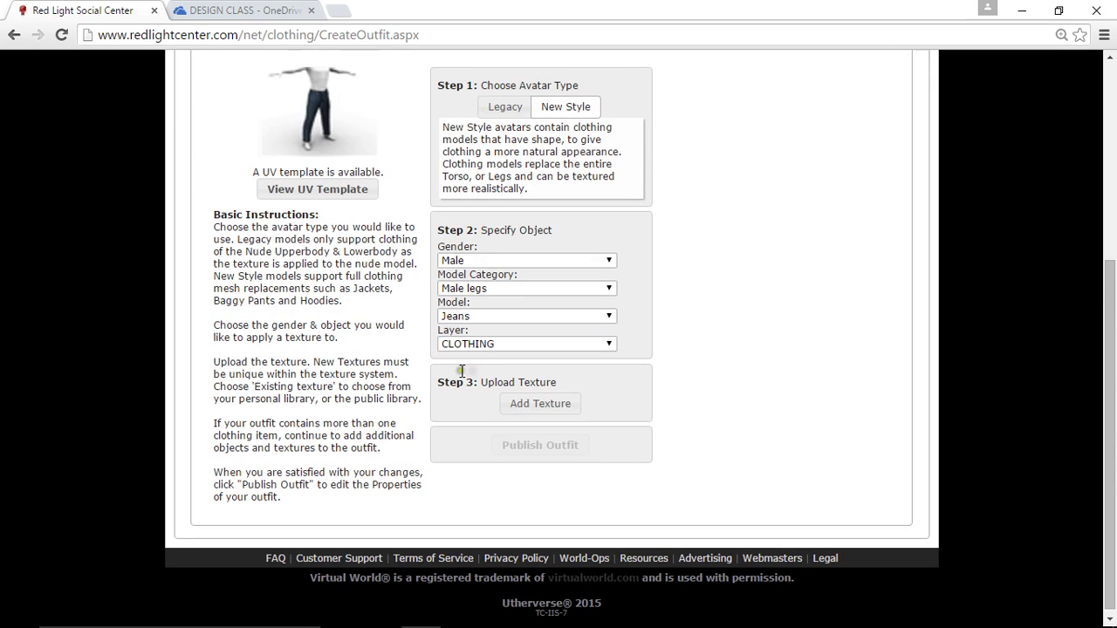
pyautogui.click(536, 407)
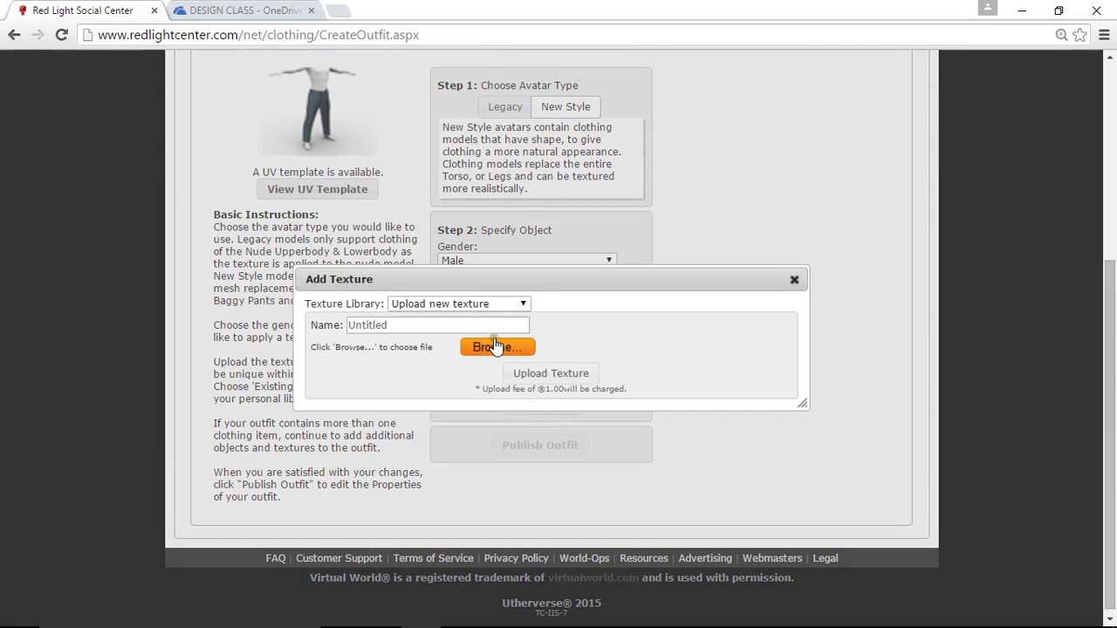
# Upload Desktop\BLUE JEANS MALE.png as the Jeans texture and publish the outfit.
pyautogui.click(495, 347)
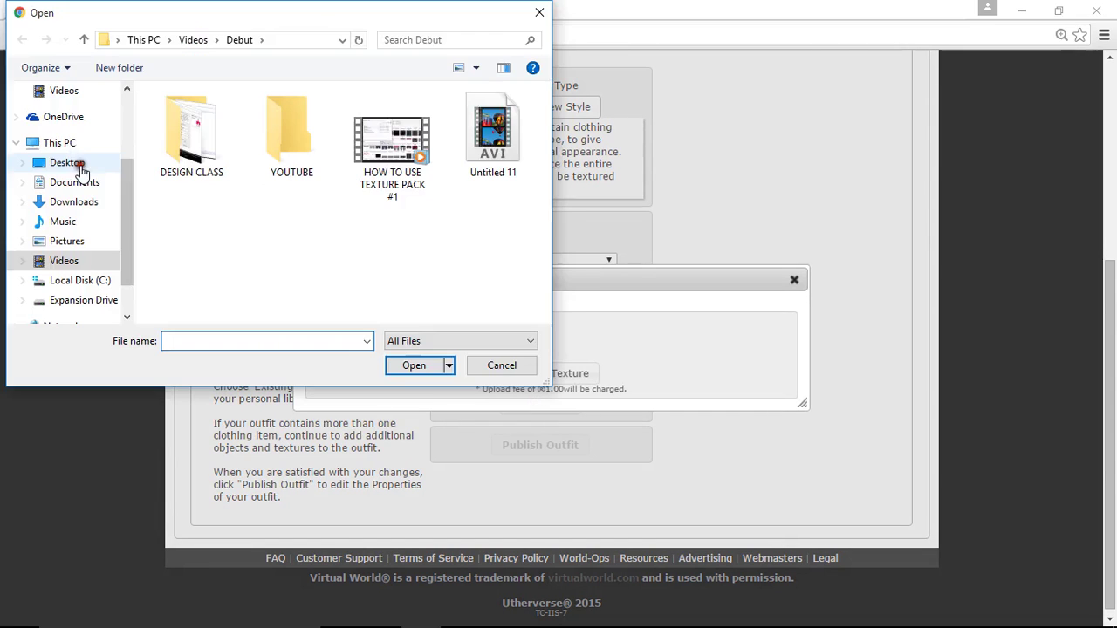
pyautogui.click(67, 164)
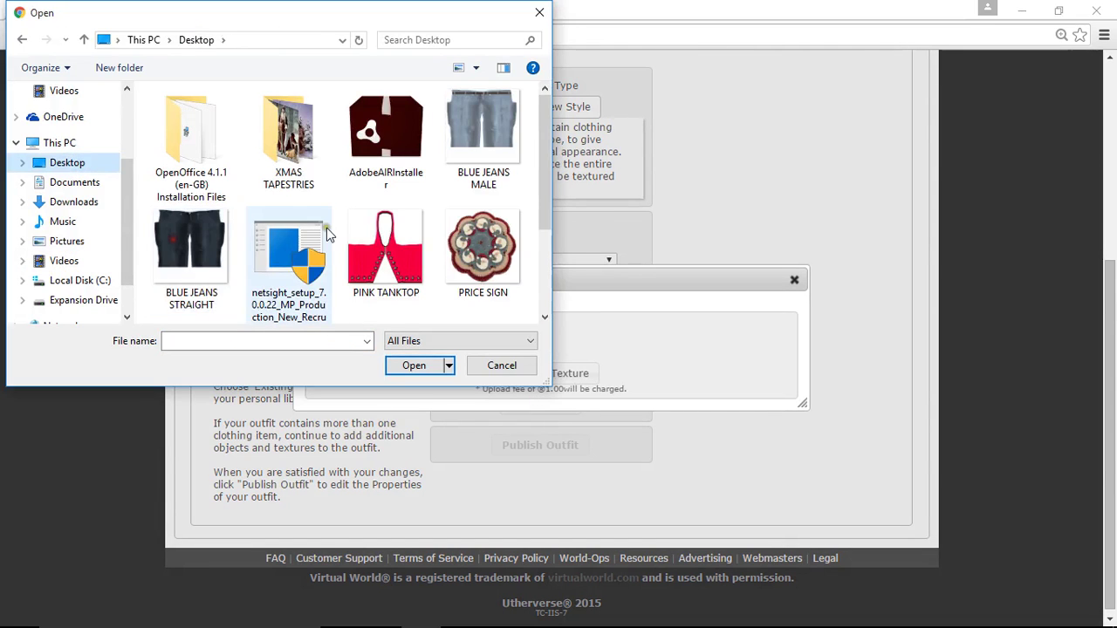
pyautogui.click(489, 122)
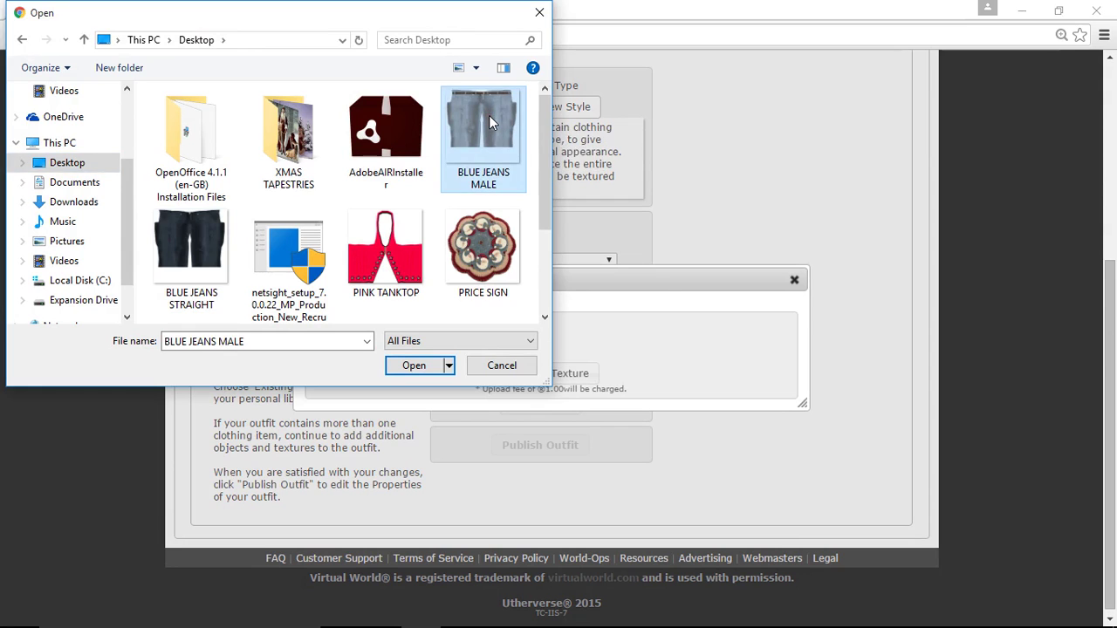
pyautogui.click(421, 368)
pyautogui.click(553, 375)
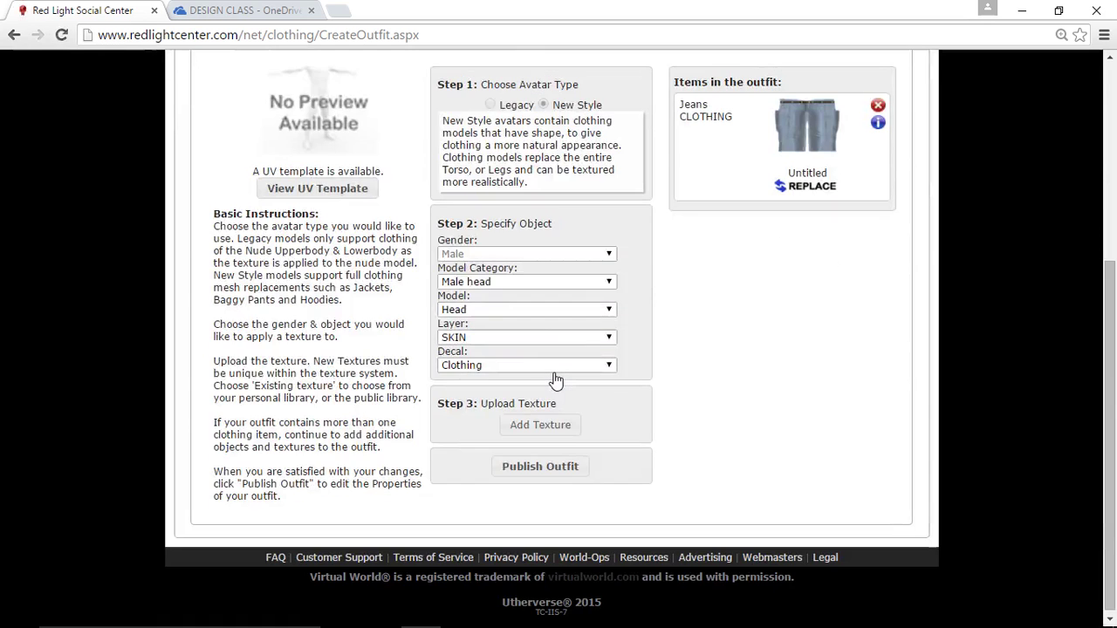
pyautogui.click(540, 467)
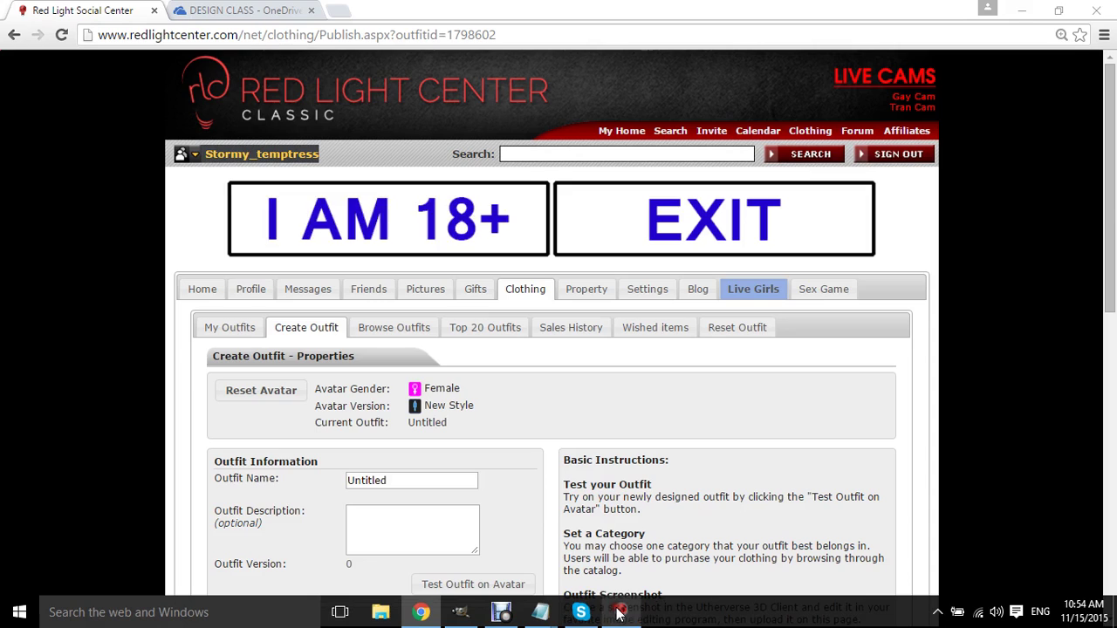
# In the 3D Client, apply the stored MALE AVI outfit to the avatar.
pyautogui.click(620, 612)
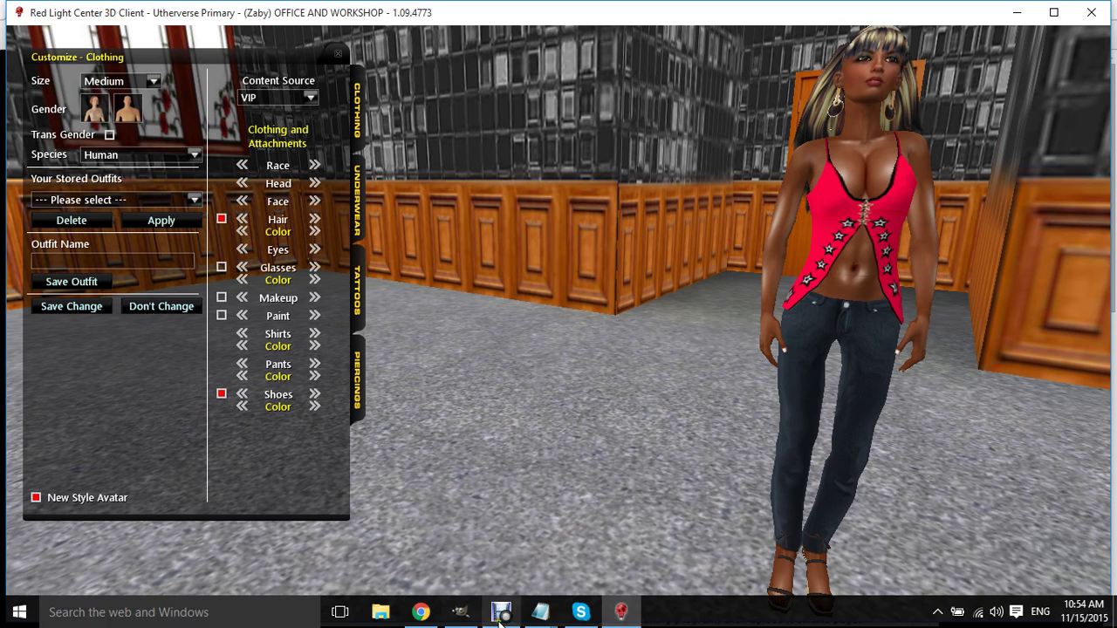
pyautogui.click(502, 612)
pyautogui.click(386, 411)
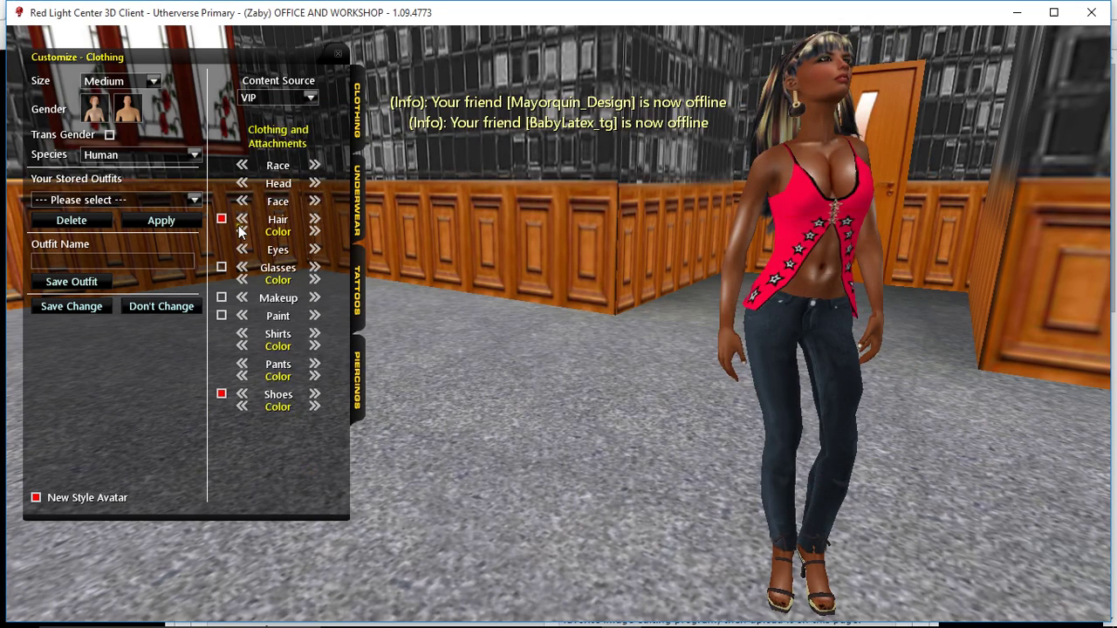
pyautogui.click(163, 200)
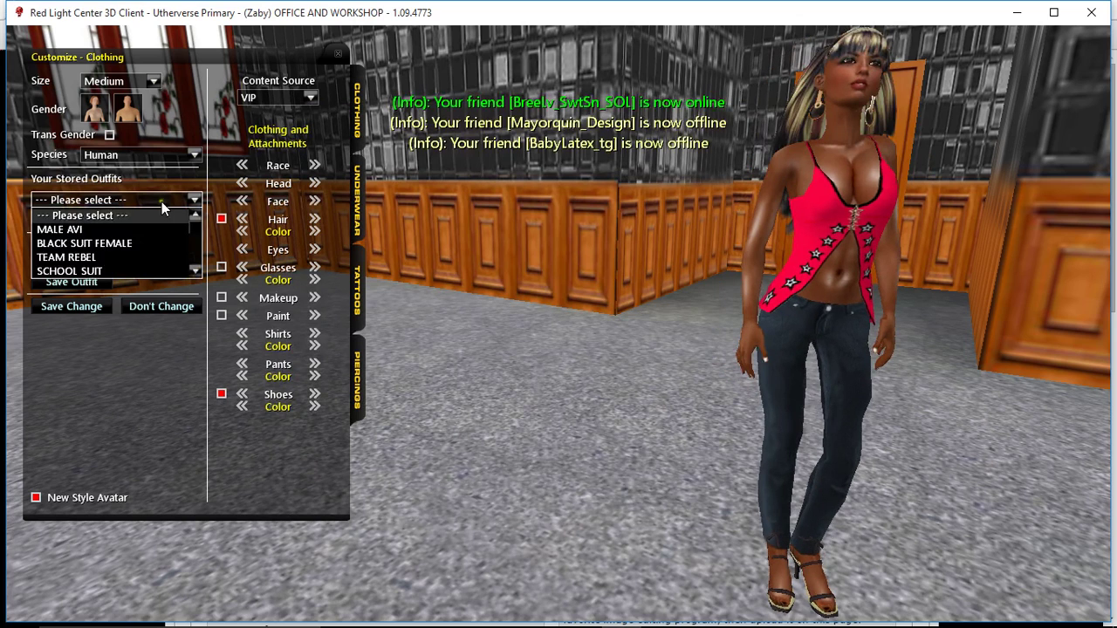
pyautogui.click(59, 229)
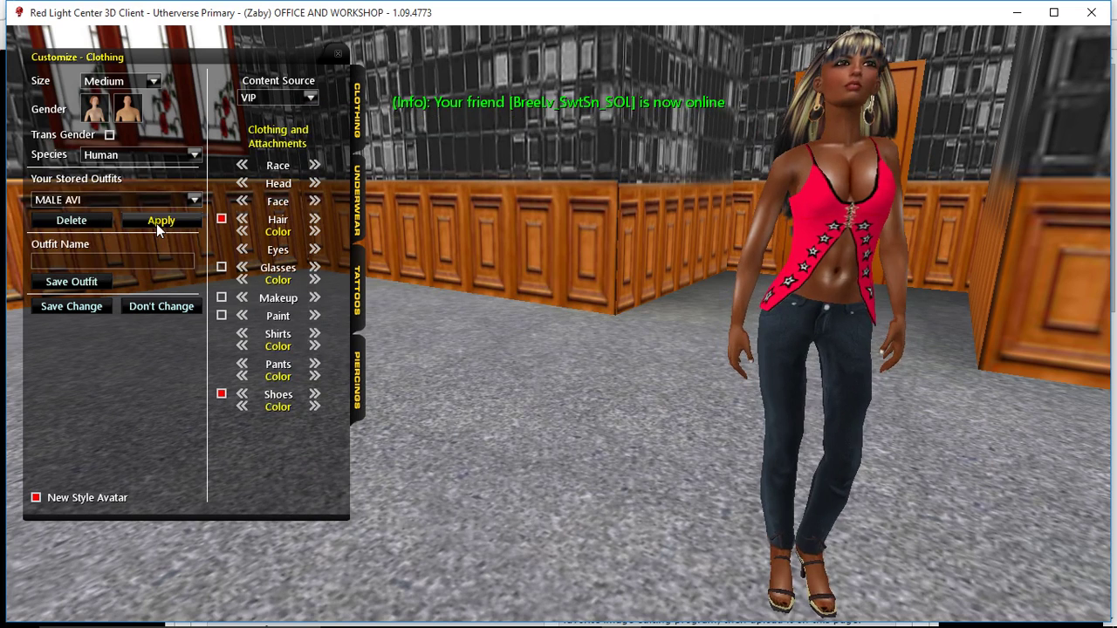
pyautogui.click(157, 224)
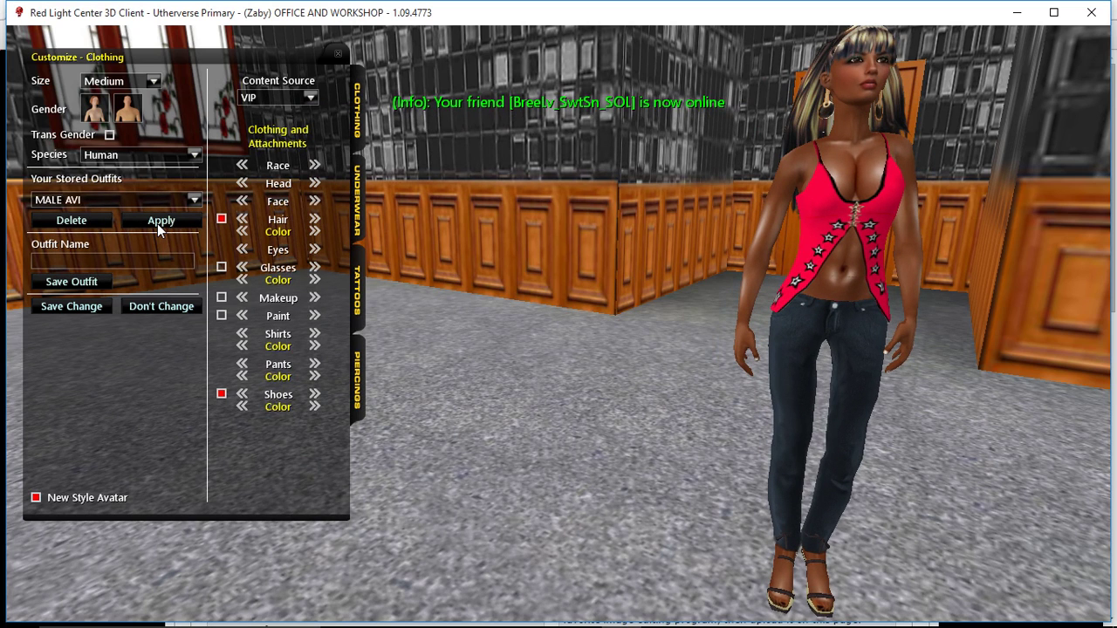
pyautogui.click(157, 224)
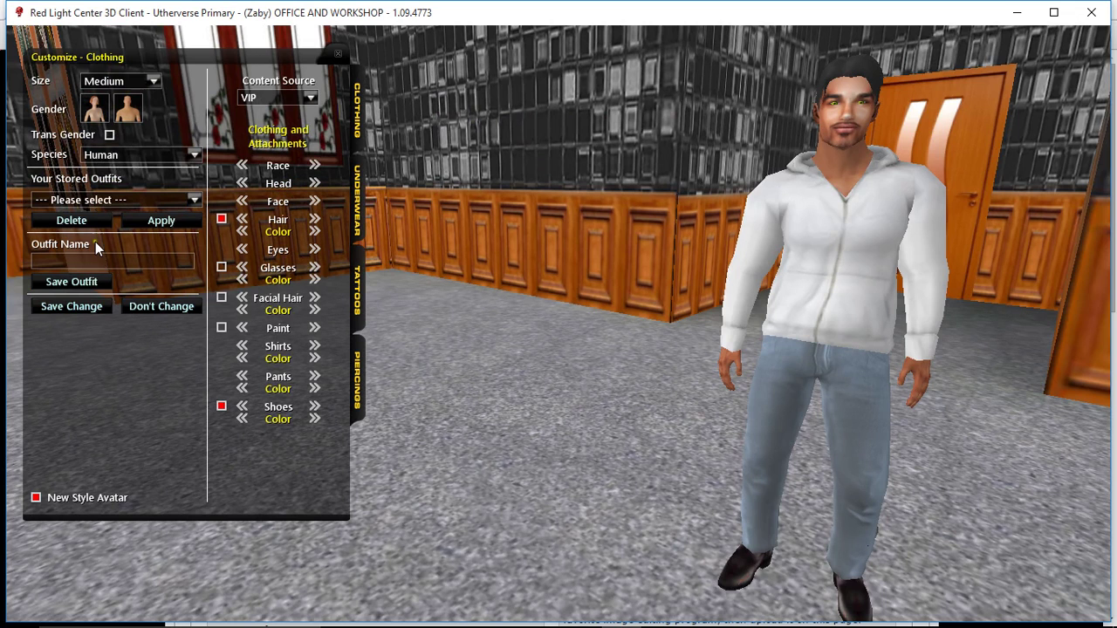
pyautogui.click(86, 308)
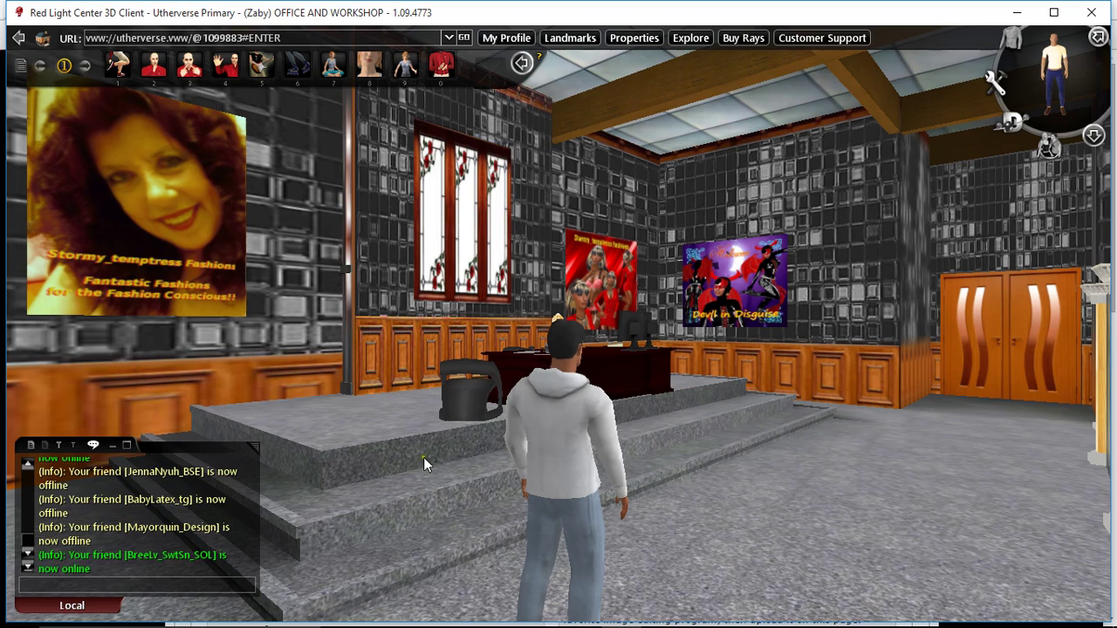
pyautogui.click(556, 322)
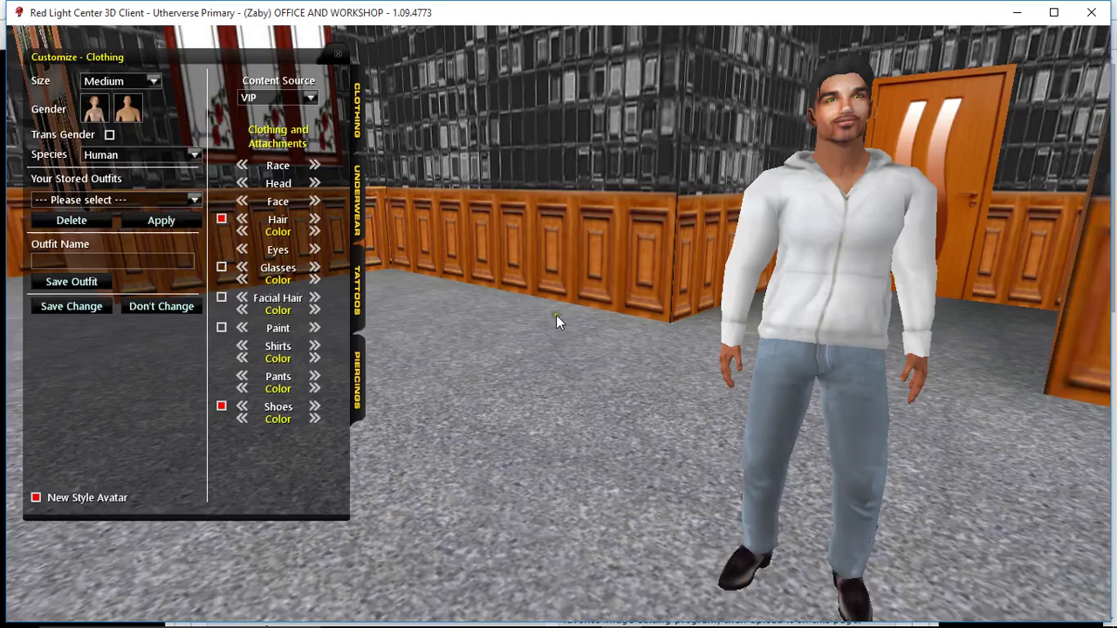
pyautogui.moveTo(423, 614)
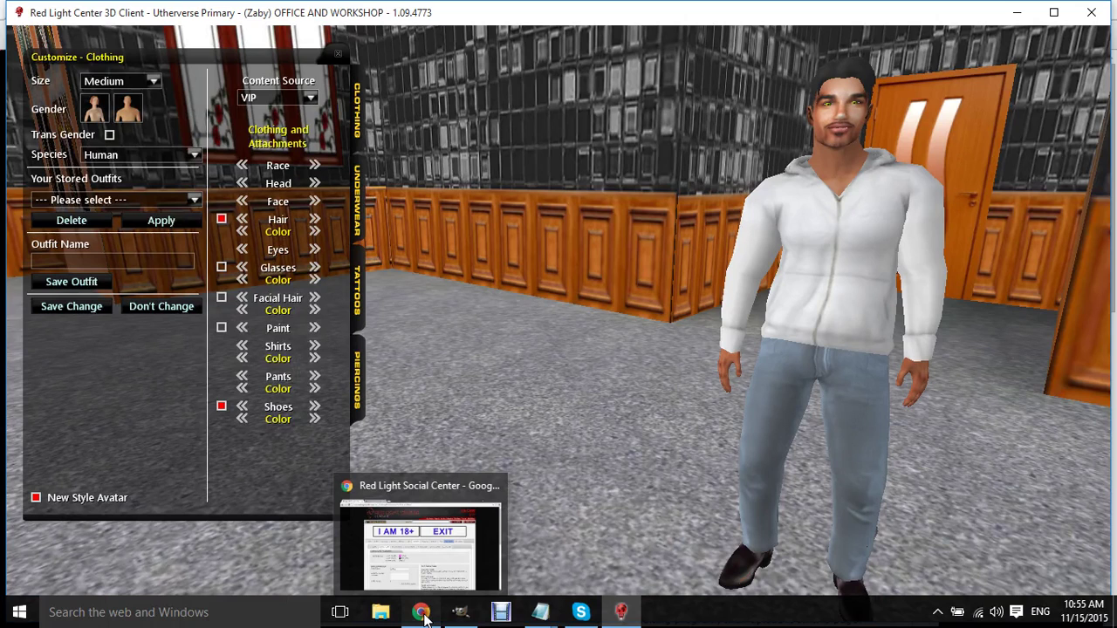
pyautogui.click(422, 614)
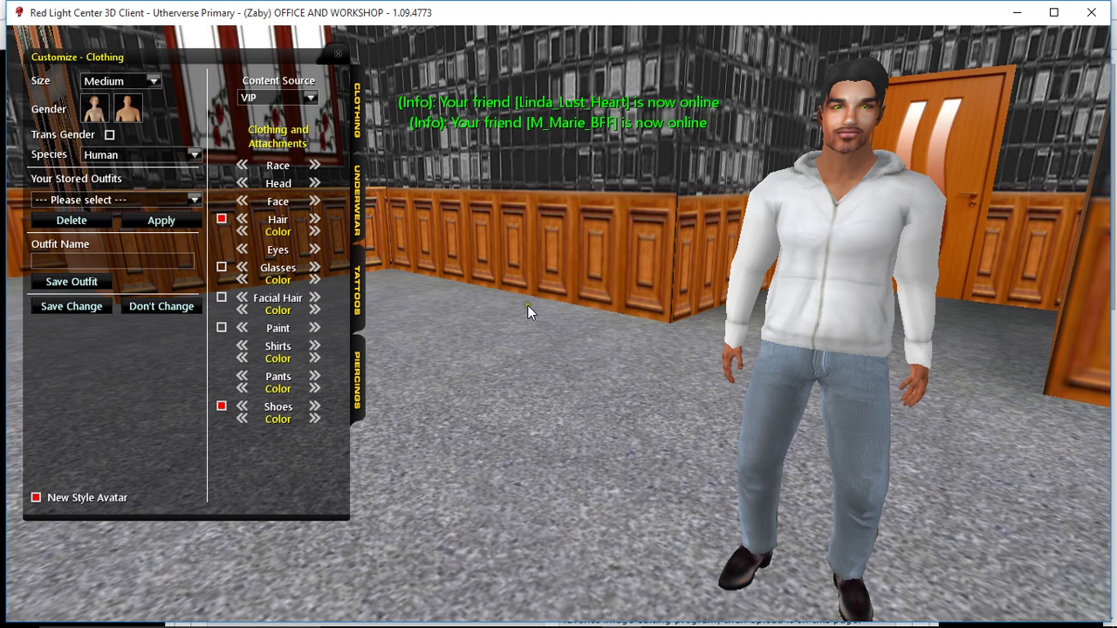
# Save the male look, remove the white hoodie, and turn the camera to the avatar's front.
pyautogui.click(362, 204)
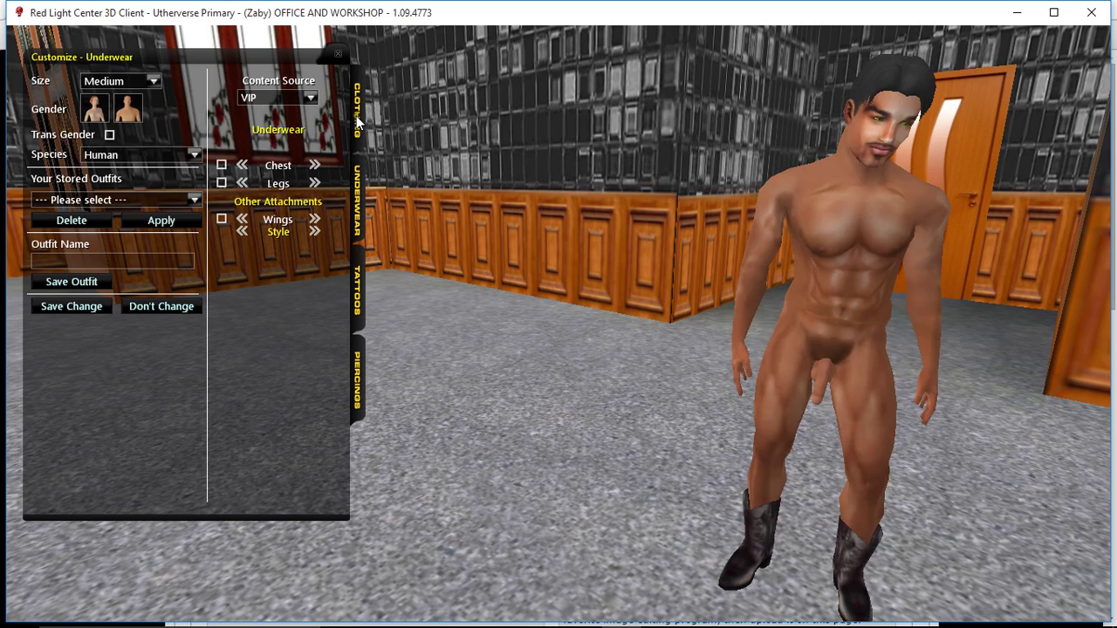
pyautogui.click(356, 123)
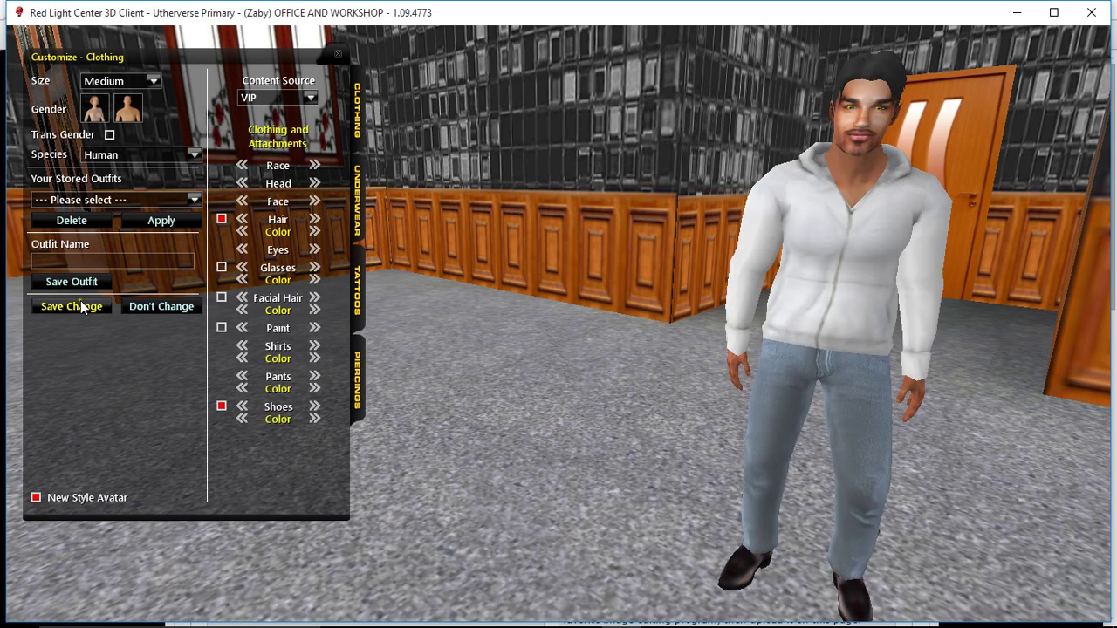
pyautogui.click(71, 307)
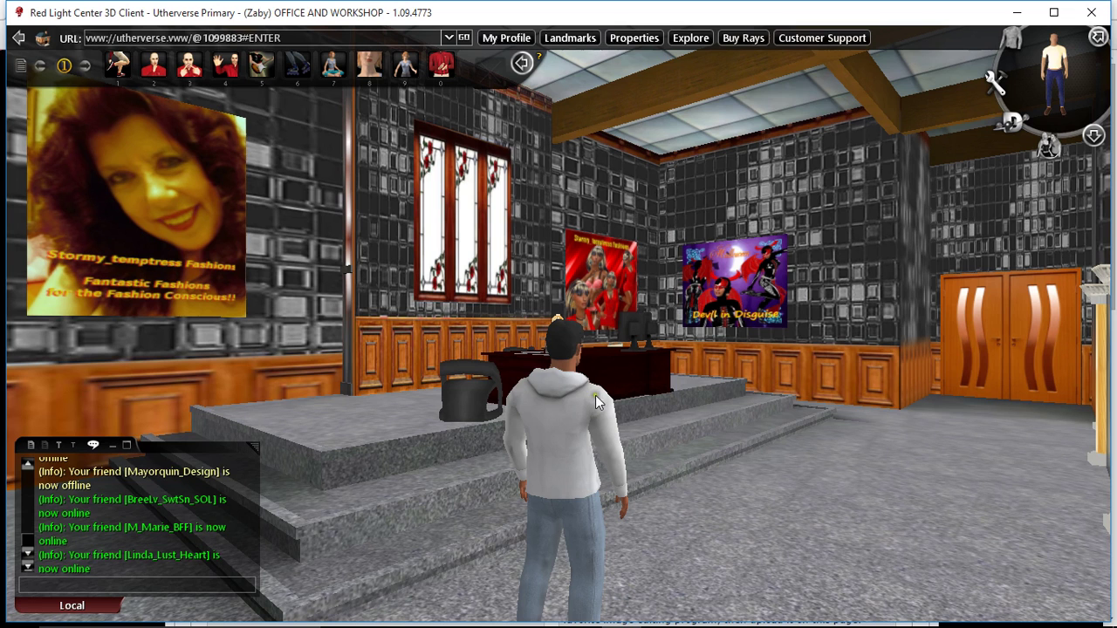
pyautogui.click(1057, 67)
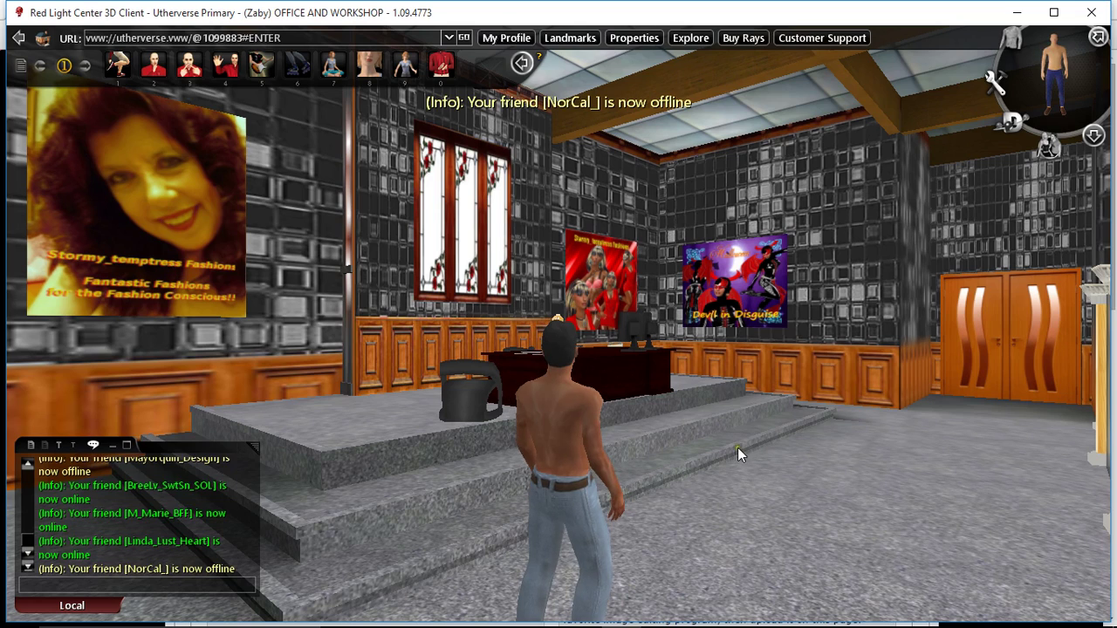
pyautogui.moveTo(670, 453); pyautogui.dragTo(612, 456)
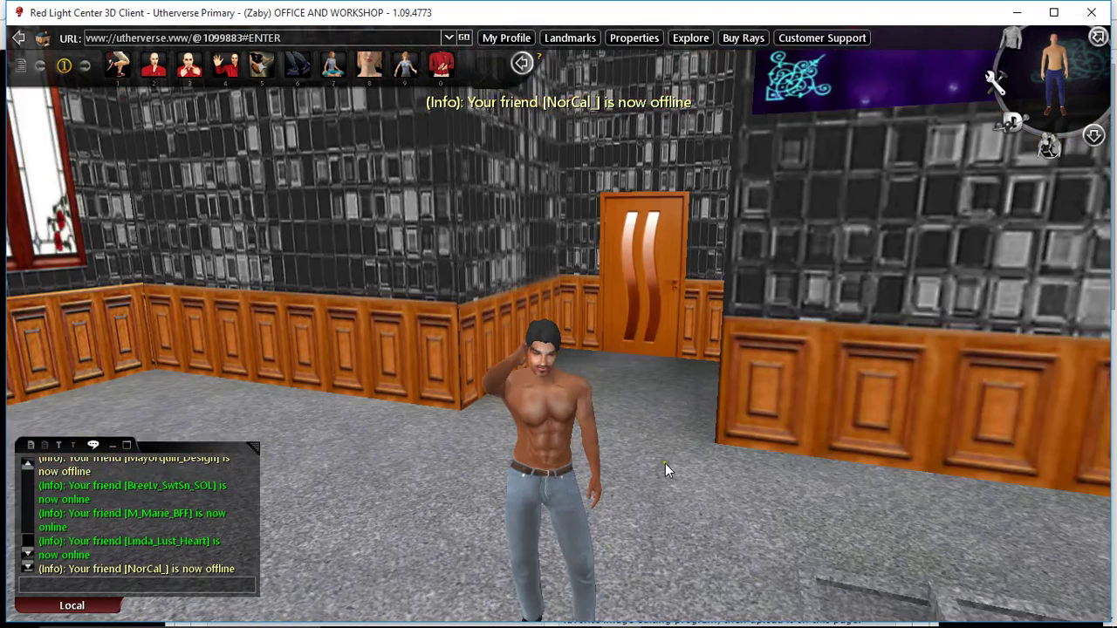